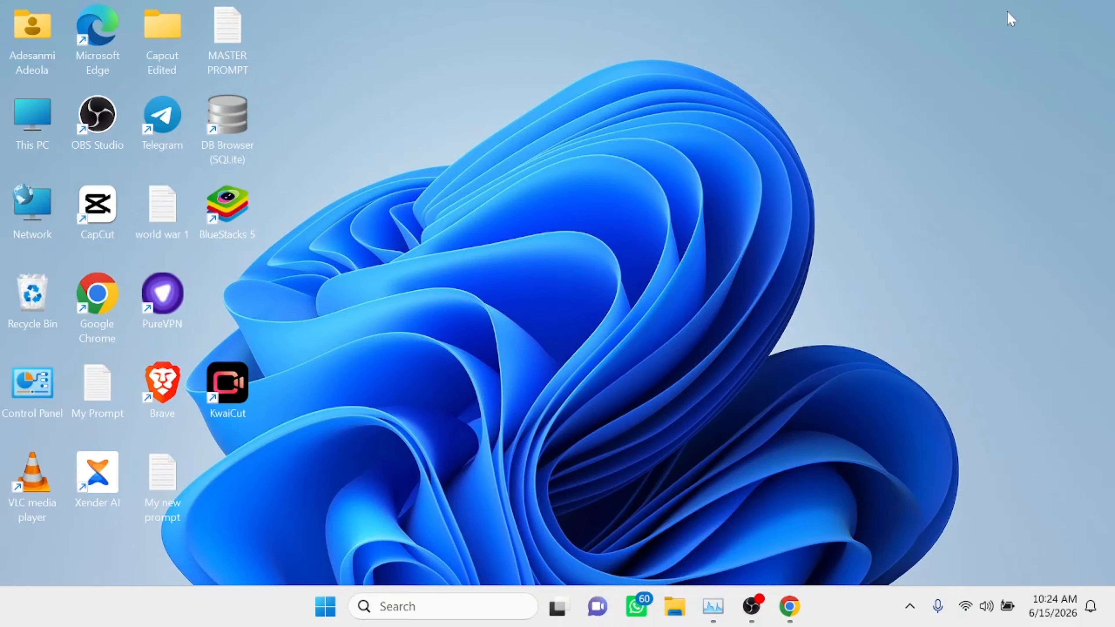
Open the Storage Sense configuration in the Windows system storage settings.
key(super+i)
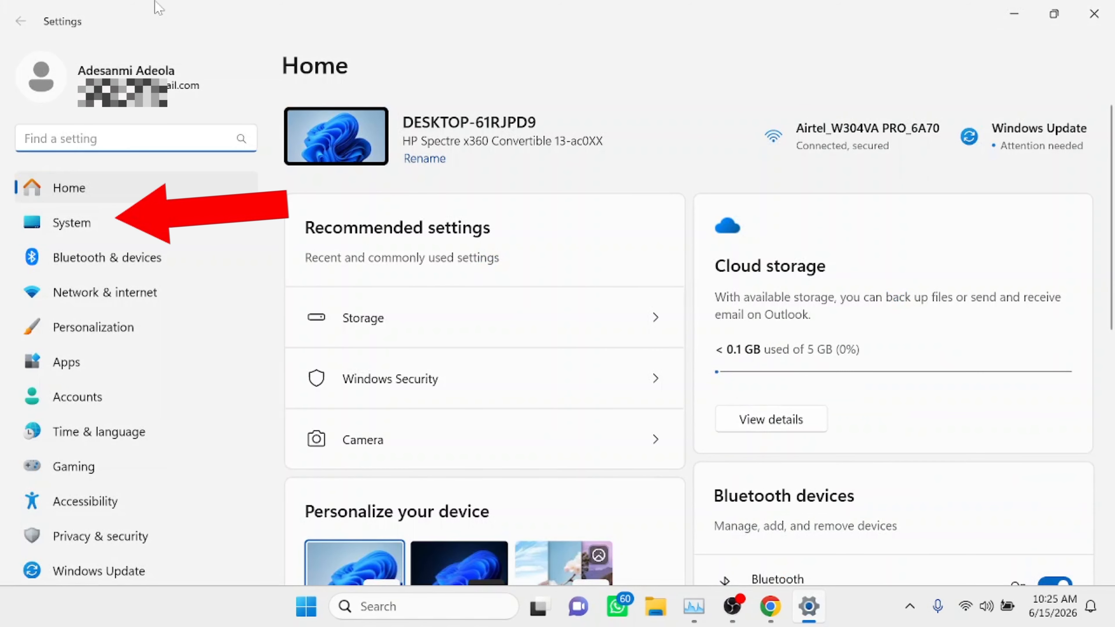
click(75, 223)
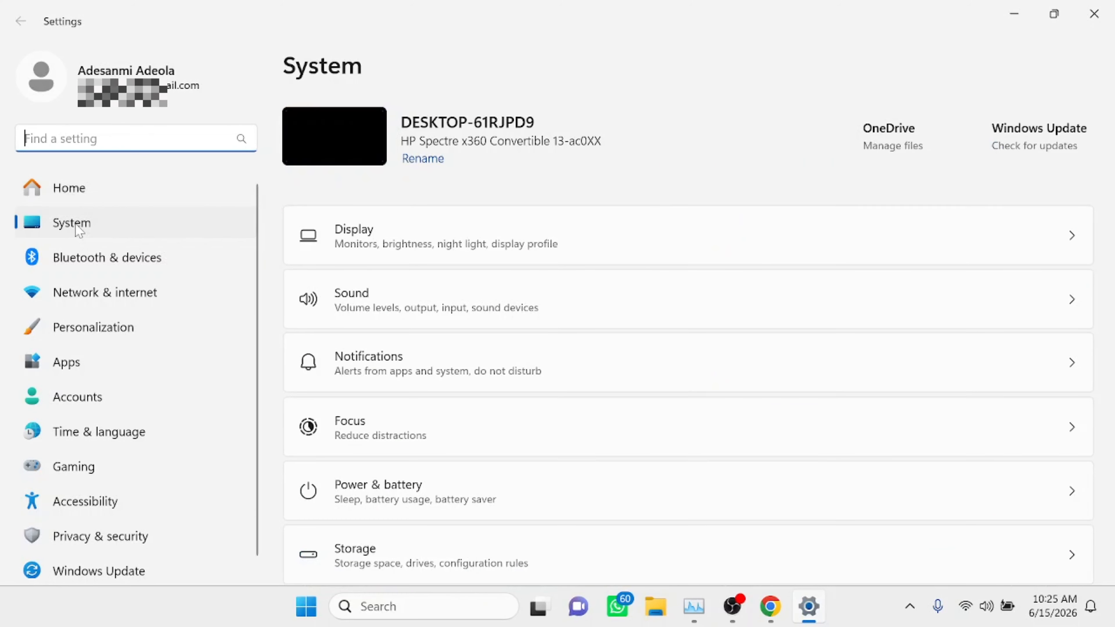
scroll(562, 385, down, 5)
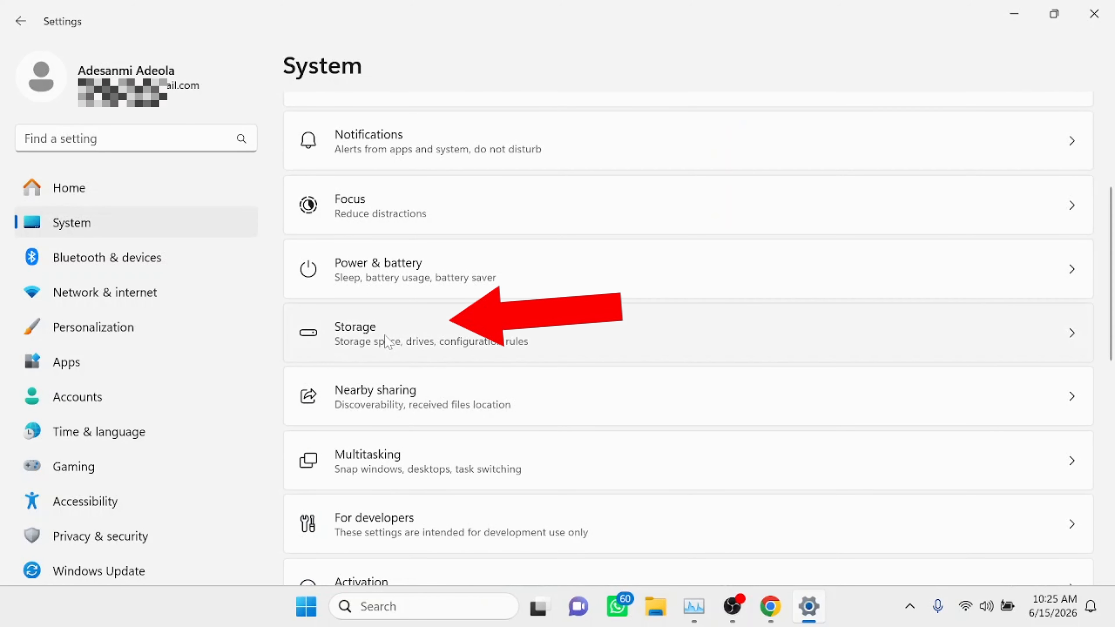
click(386, 341)
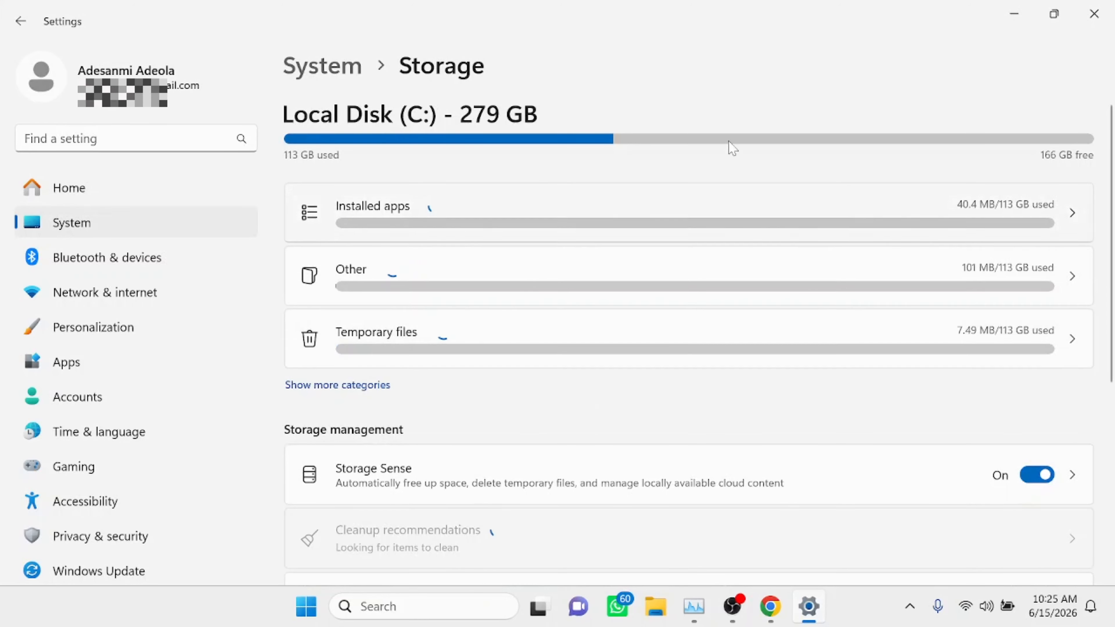
scroll(670, 279, down, 5)
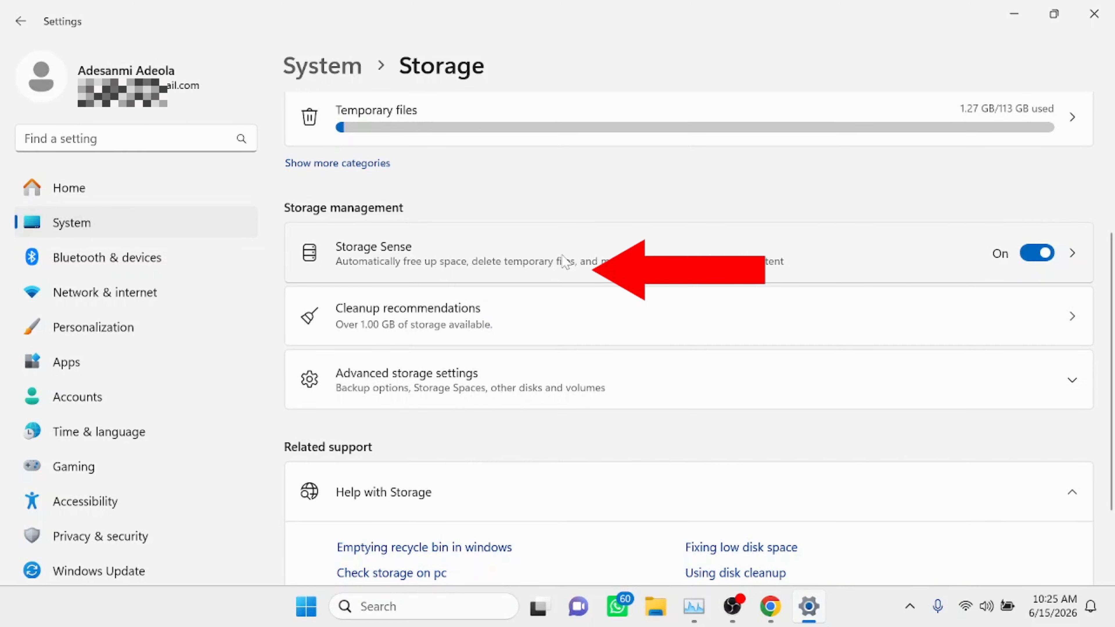
click(552, 266)
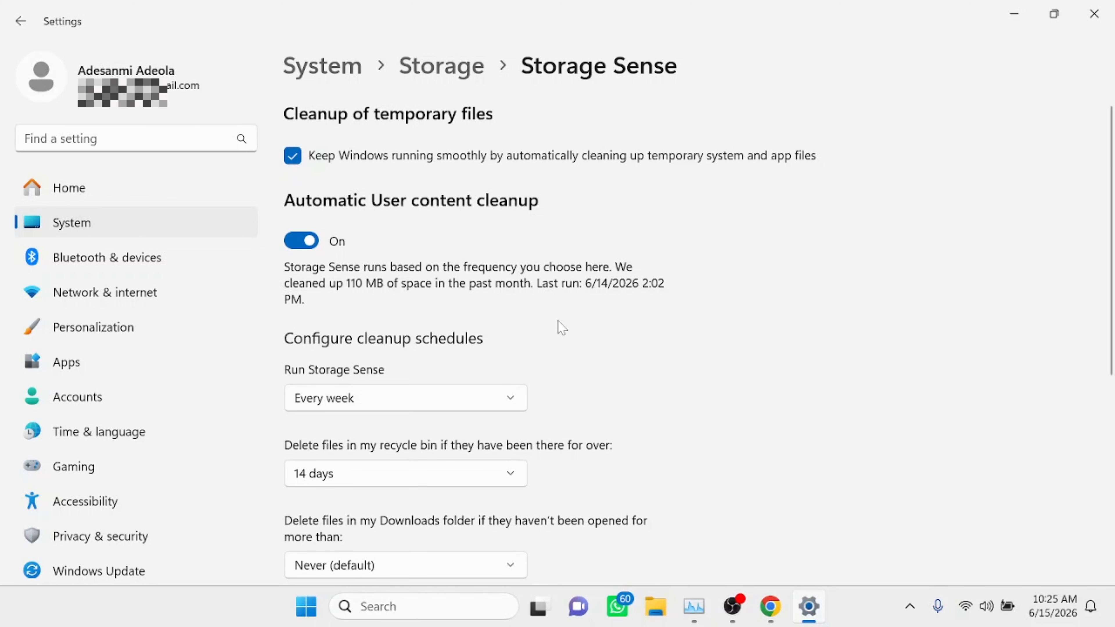
Schedule Storage Sense to run every week and delete recycle bin files that are older than 14 days.
scroll(560, 324, down, 3)
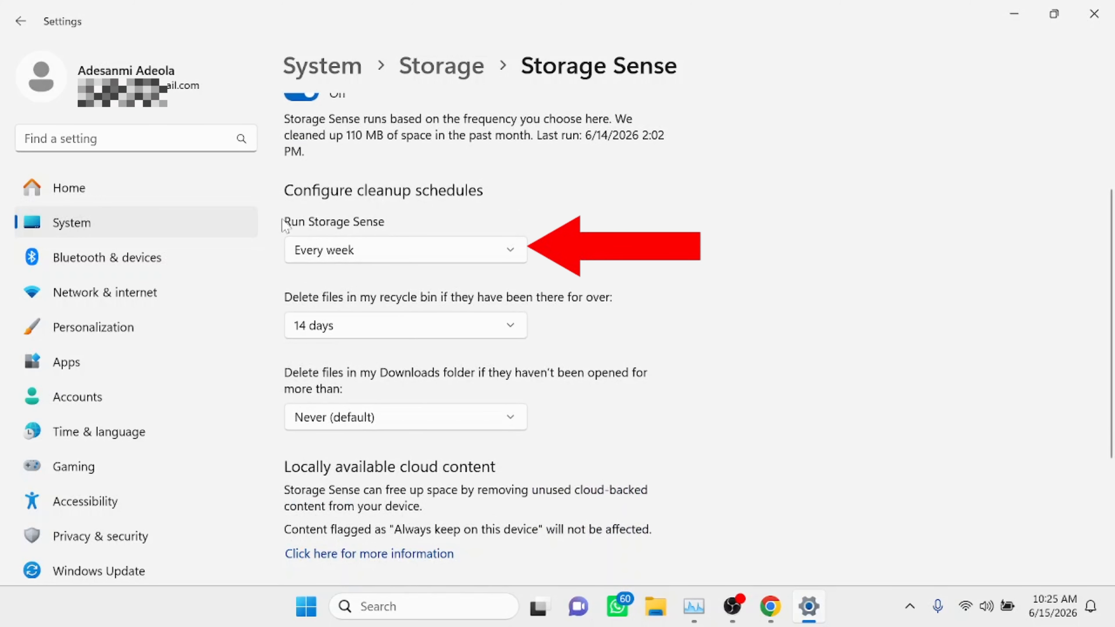
click(512, 249)
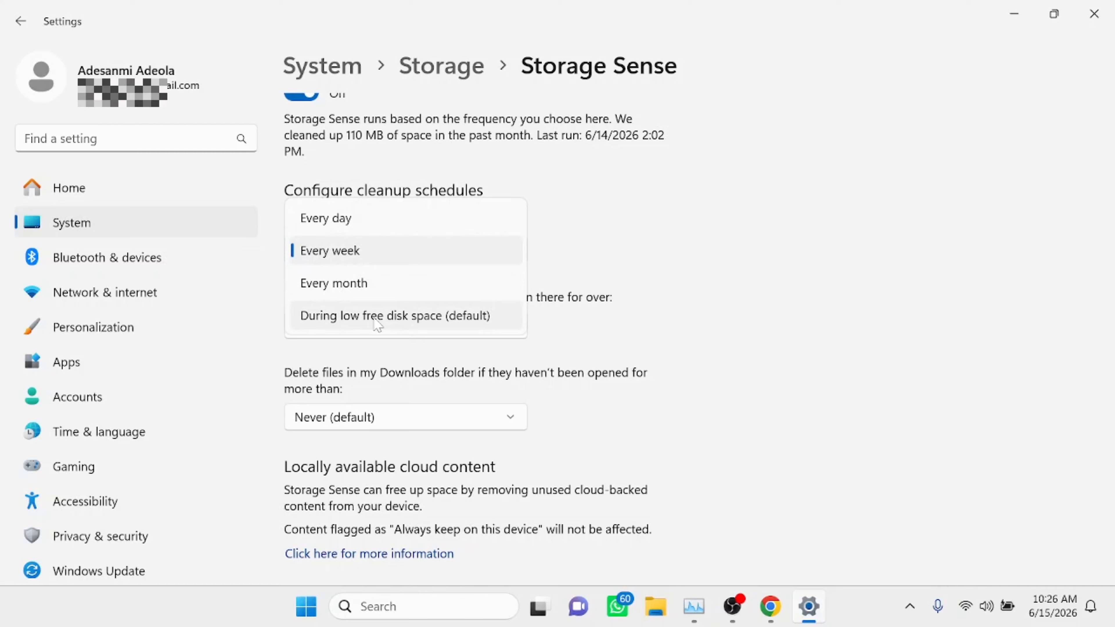
click(356, 257)
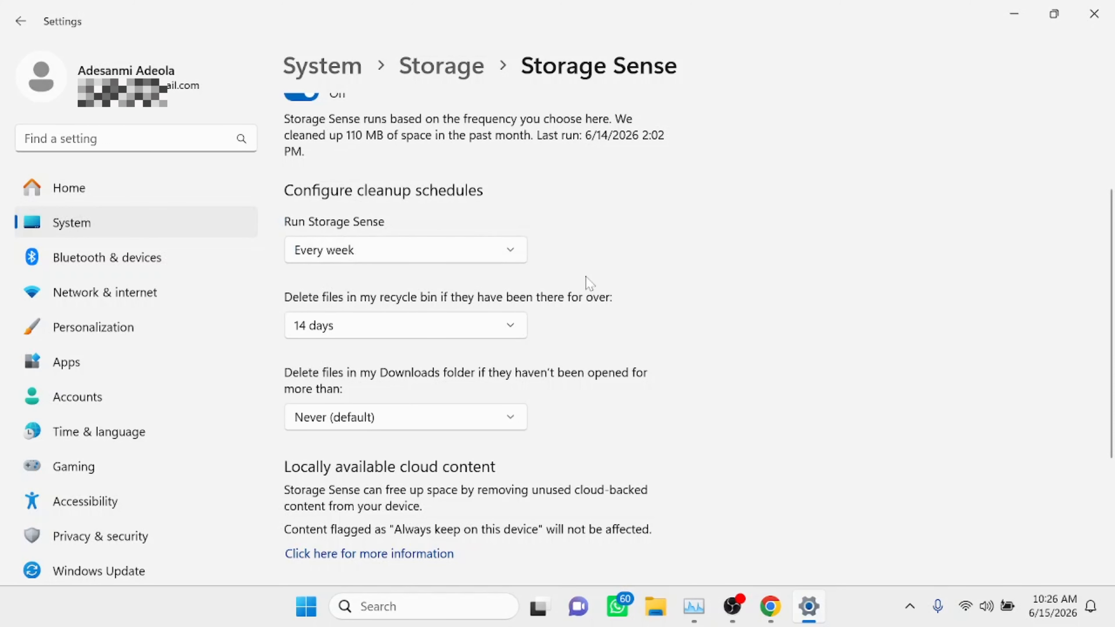
scroll(596, 286, down, 2)
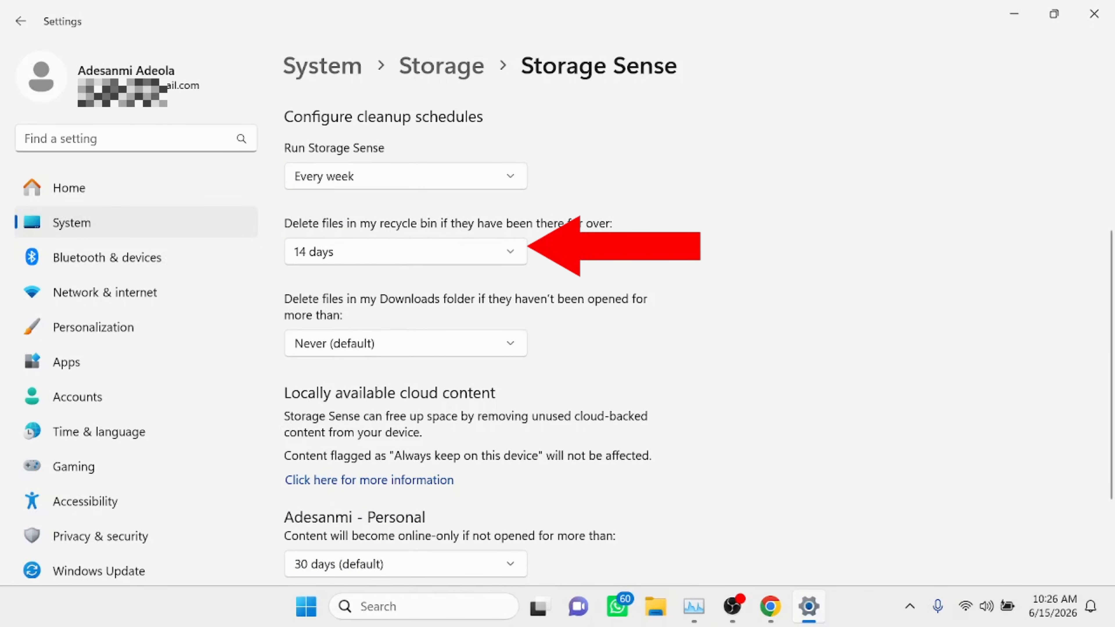
click(513, 254)
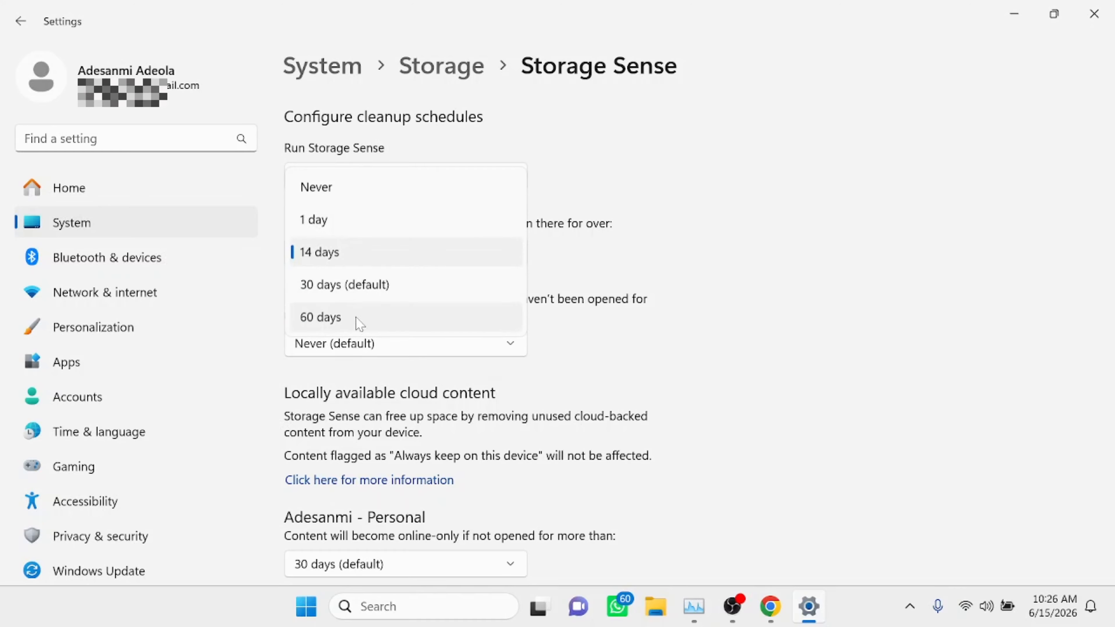
click(403, 262)
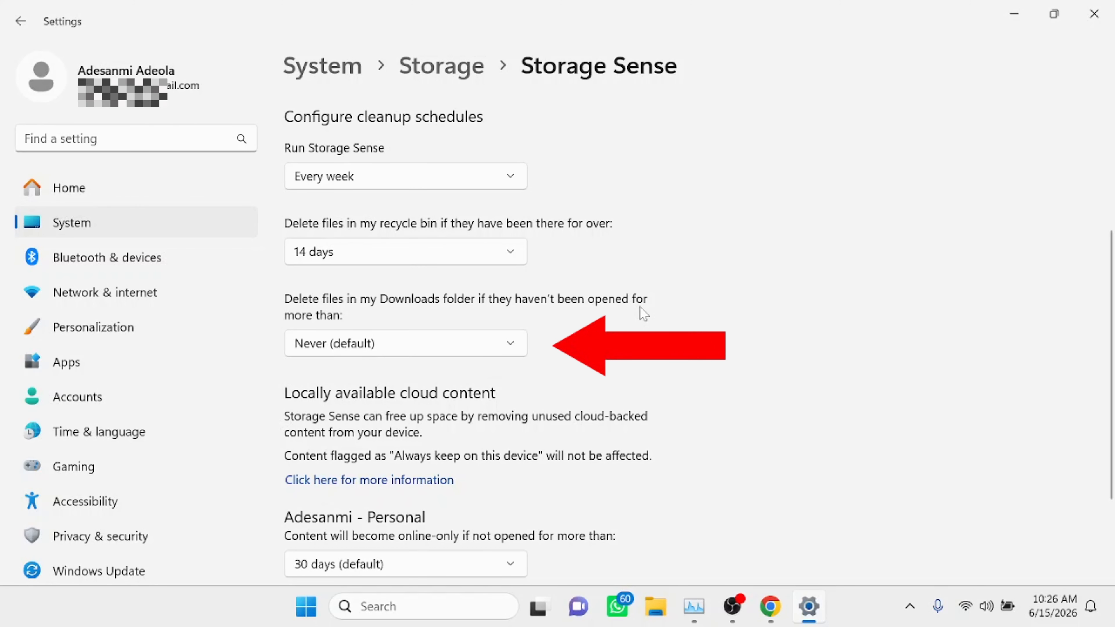
Set the Downloads folder cleanup to Never (default), review the Storage Sense page and close Settings.
click(510, 354)
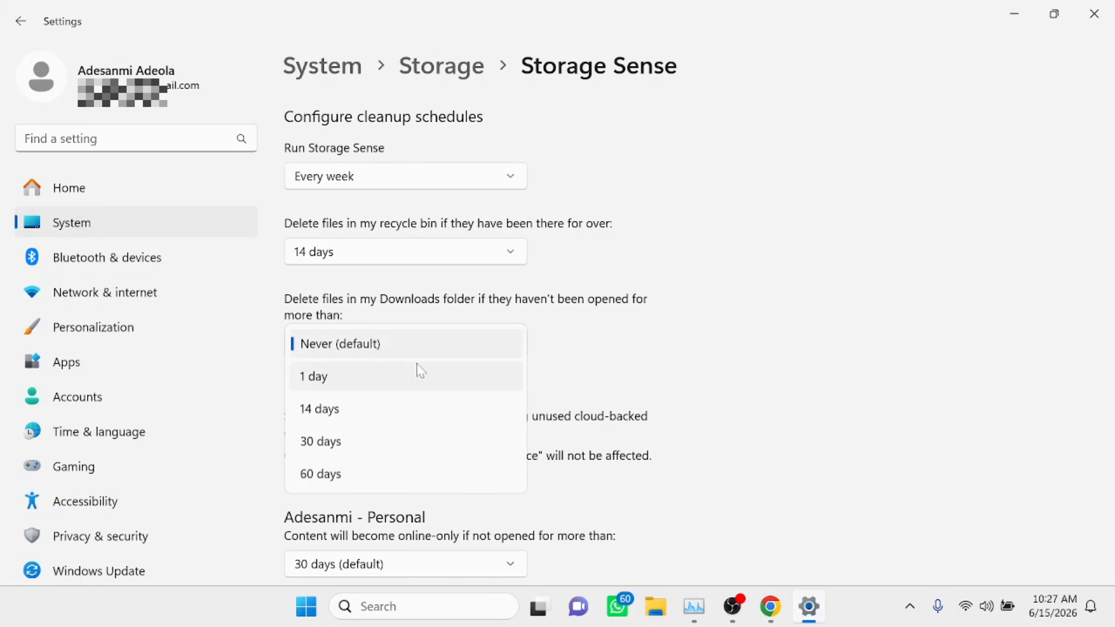
click(410, 352)
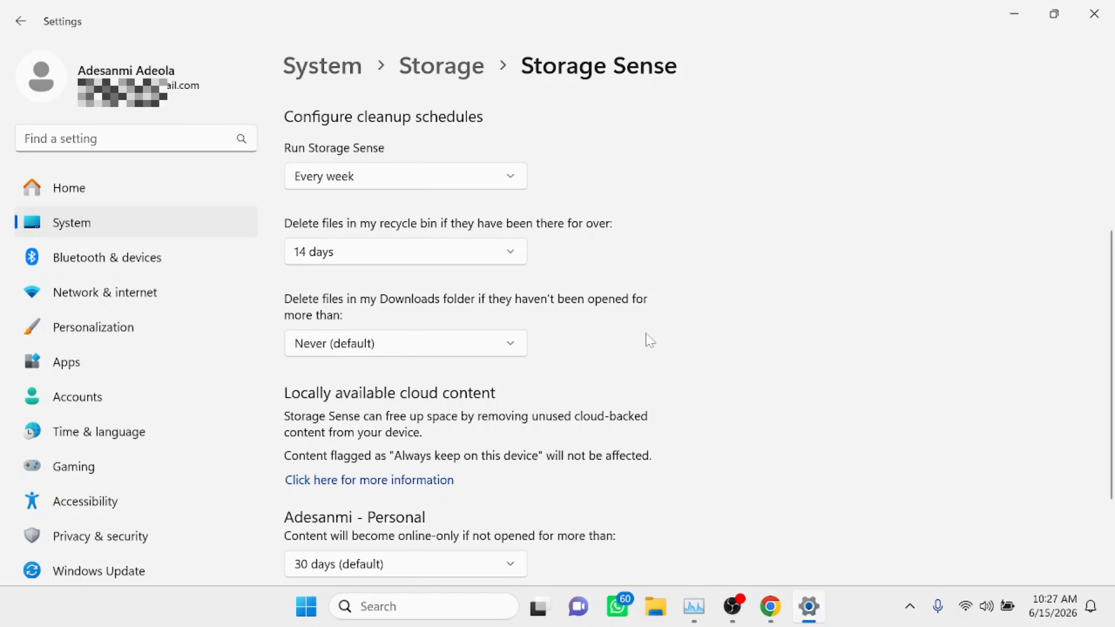
scroll(687, 340, down, 3)
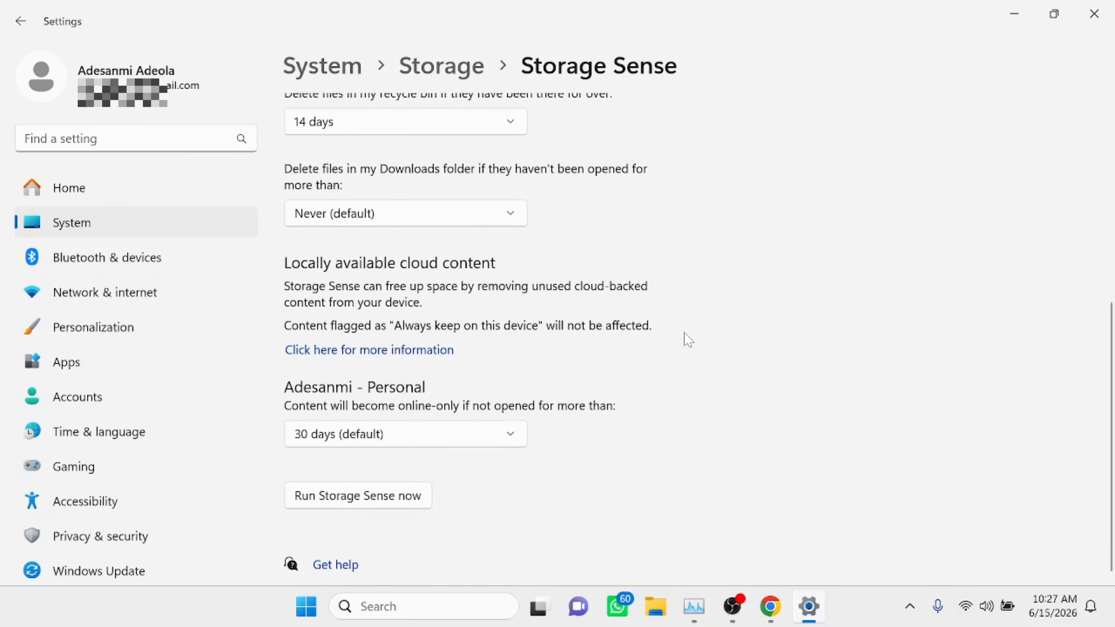
scroll(687, 340, up, 8)
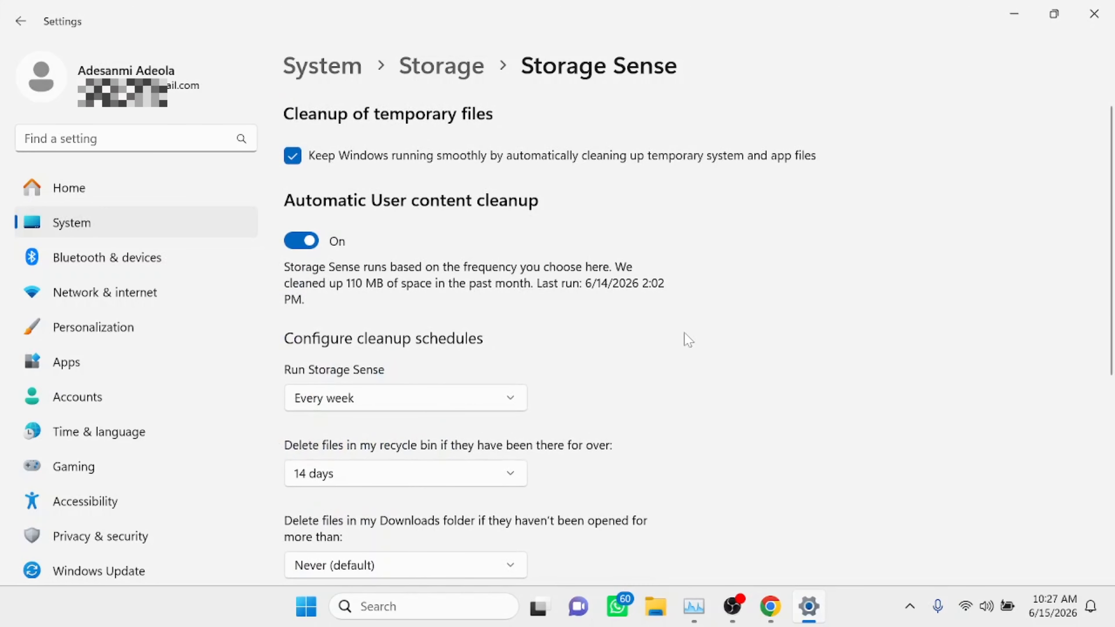
click(1094, 18)
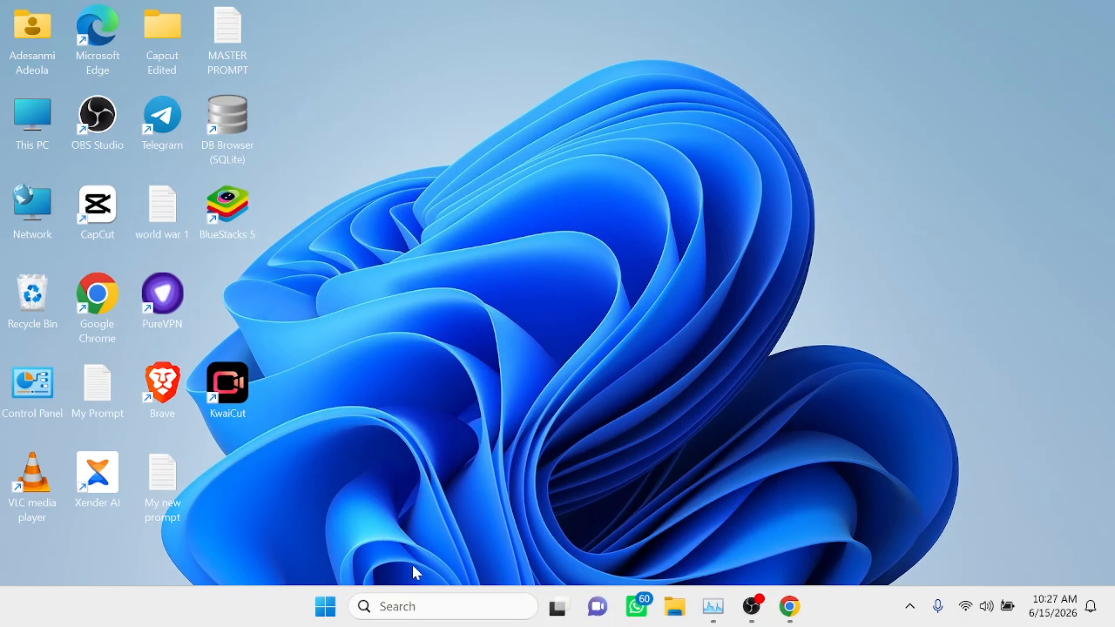
Find and launch Disk Cleanup, and scan the C: drive.
click(327, 608)
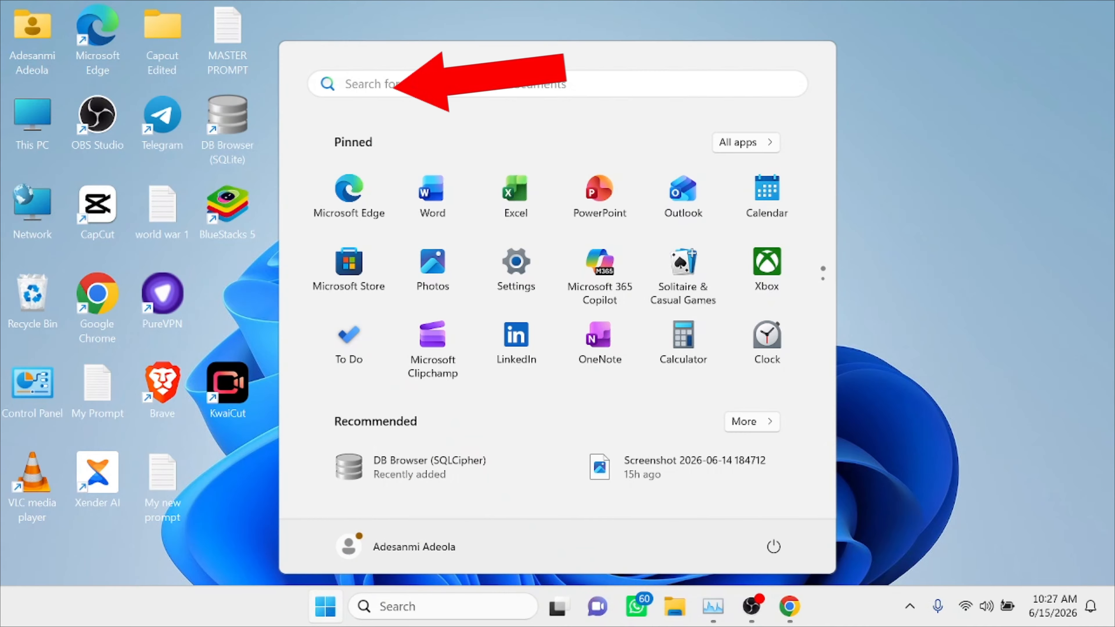
text(disk)
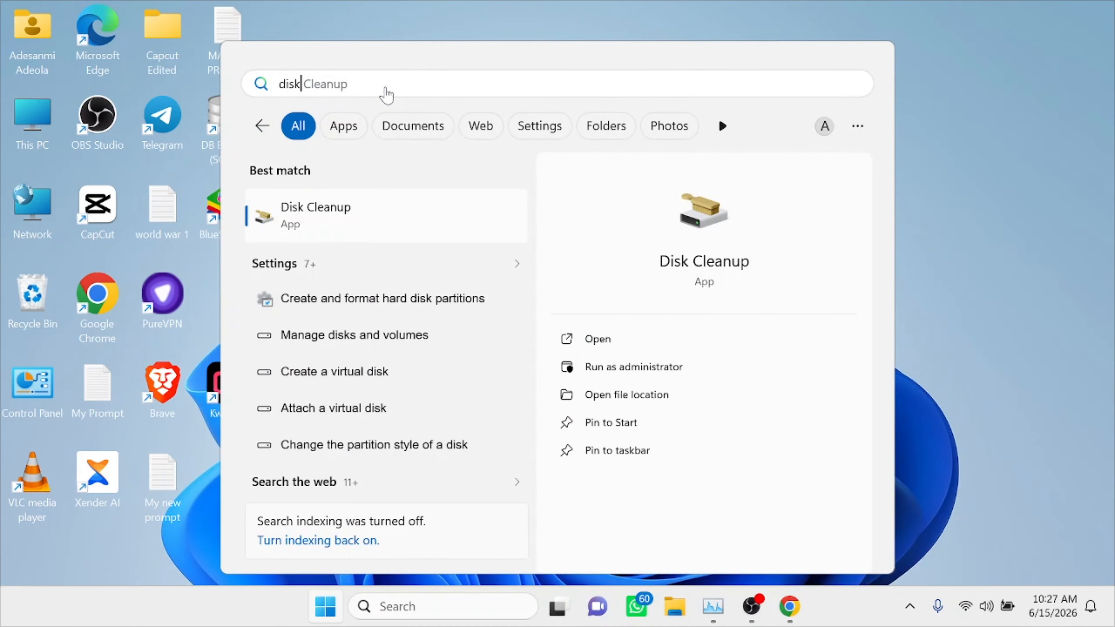
click(338, 215)
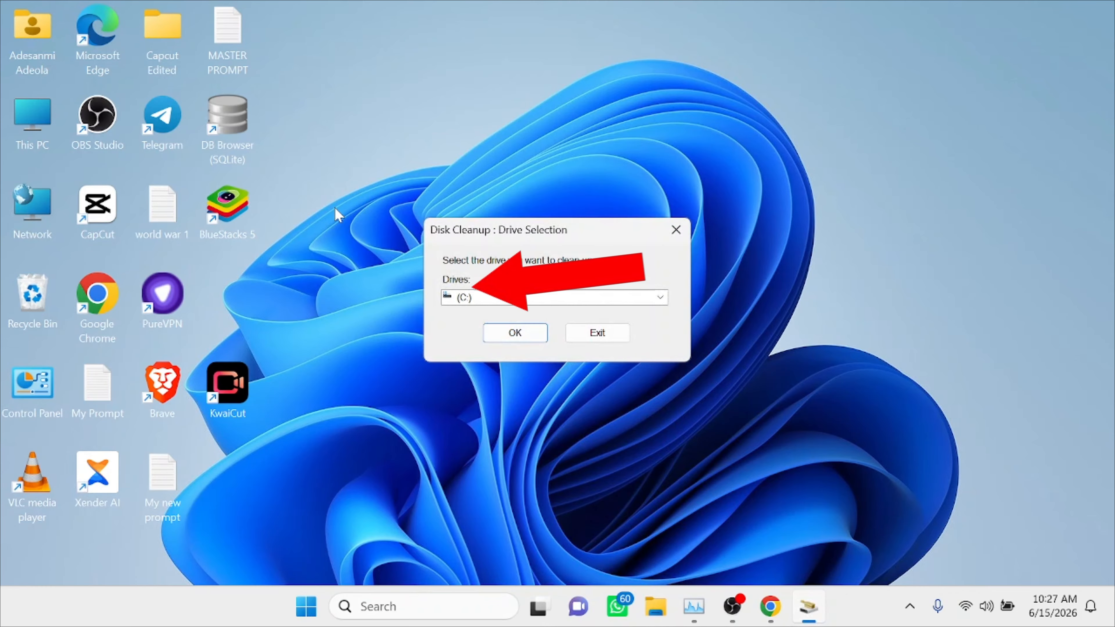
click(659, 300)
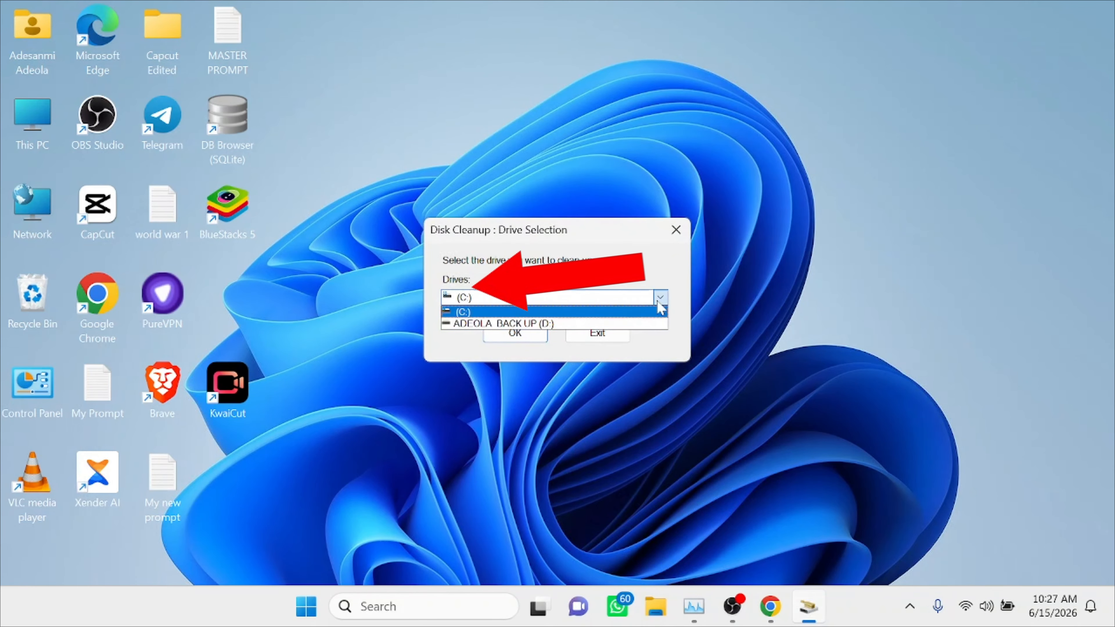
click(659, 310)
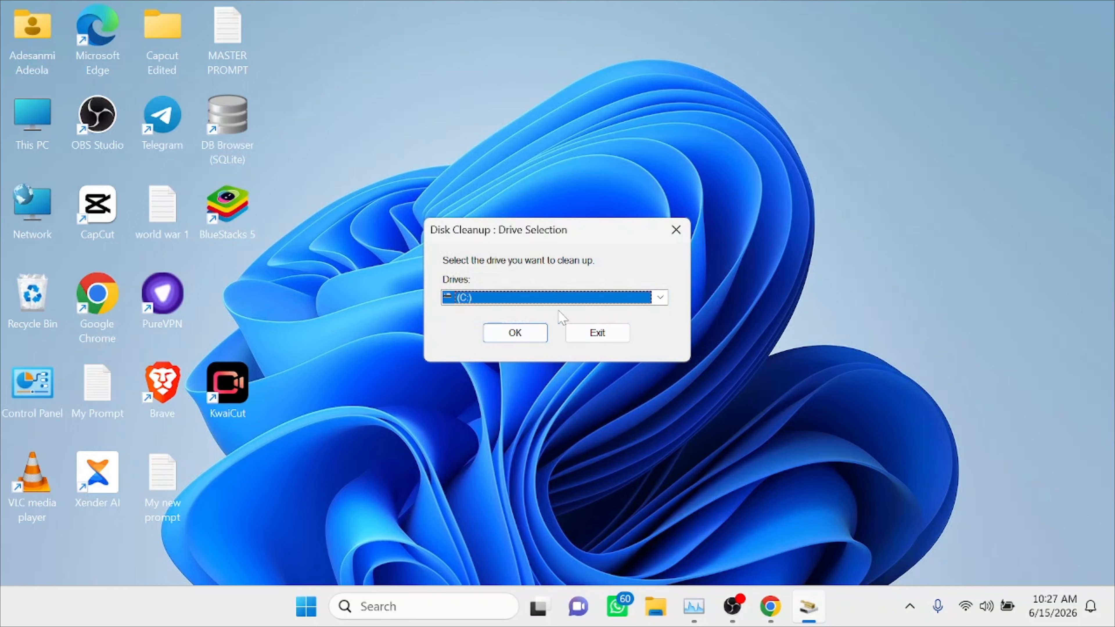
click(516, 336)
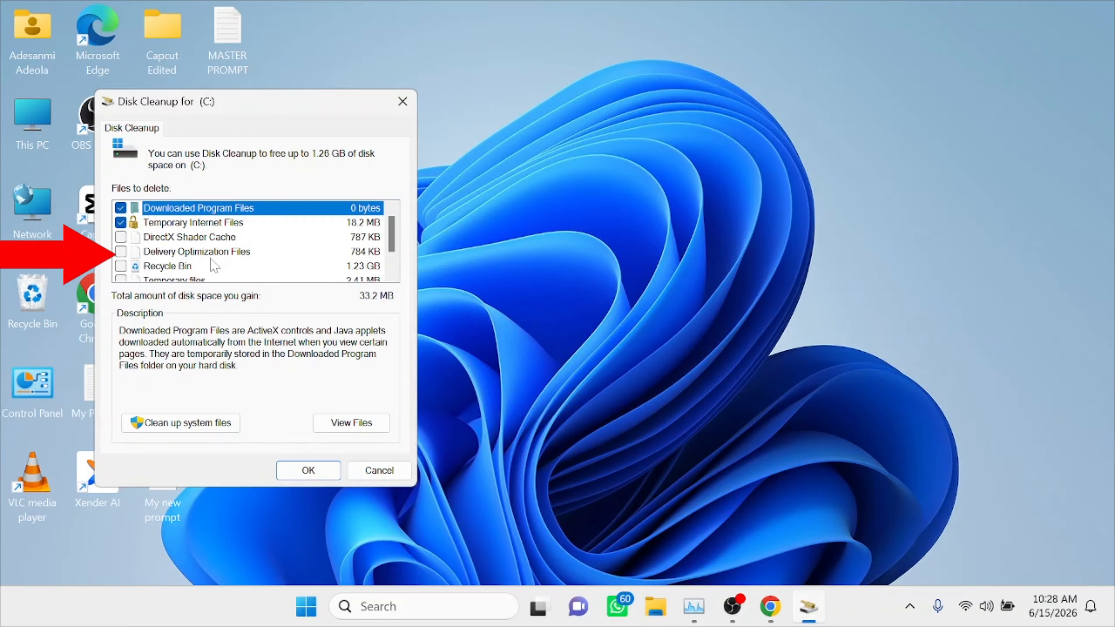
Mark Delivery Optimization Files for deletion and rescan the C: drive with system files included.
click(120, 251)
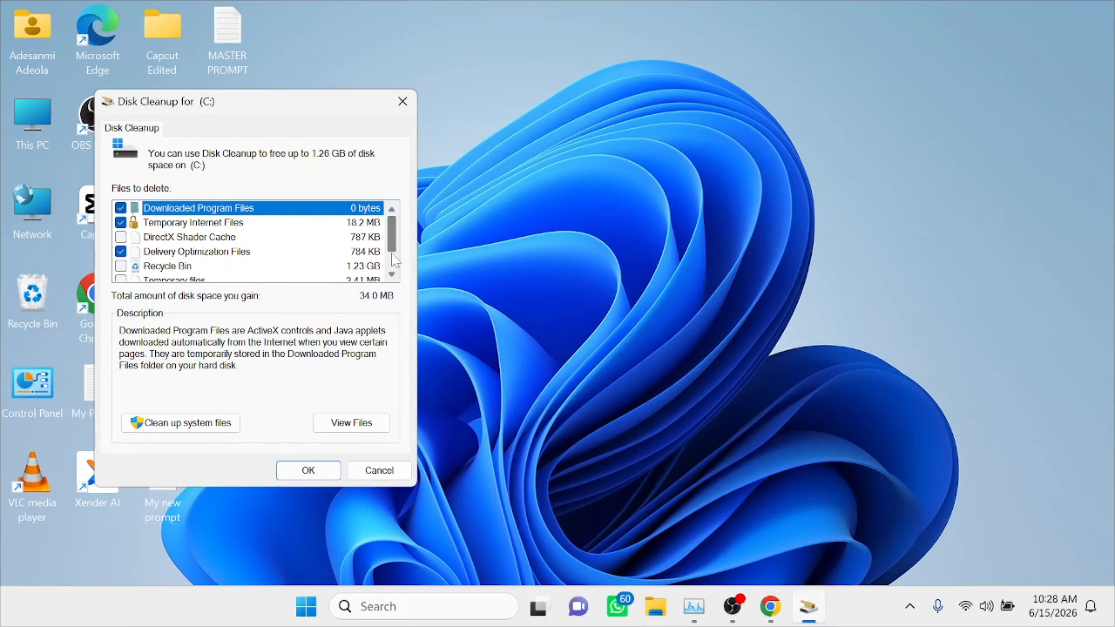
drag(392, 243, 396, 261)
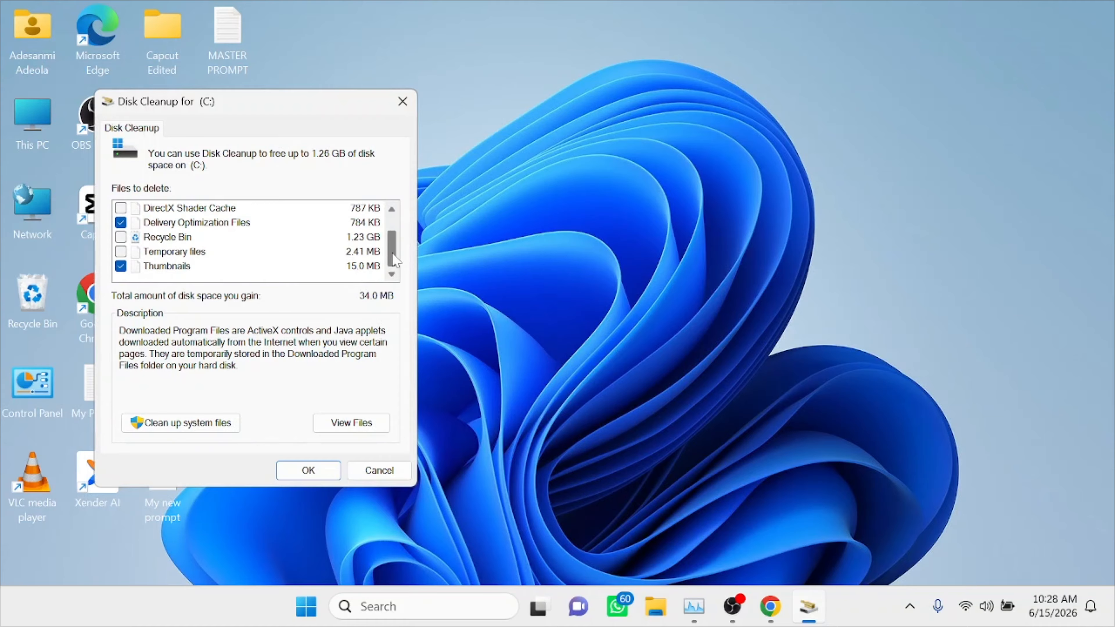
mouse_move(394, 253)
mouse_down()
mouse_move(396, 233)
mouse_move(403, 266)
mouse_up()
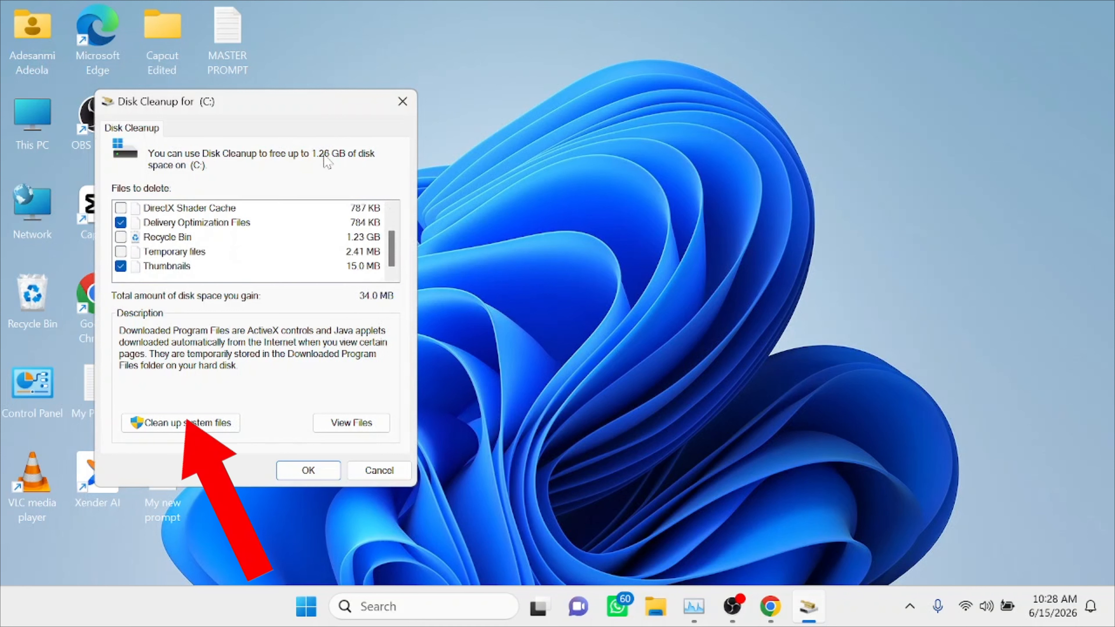
click(206, 428)
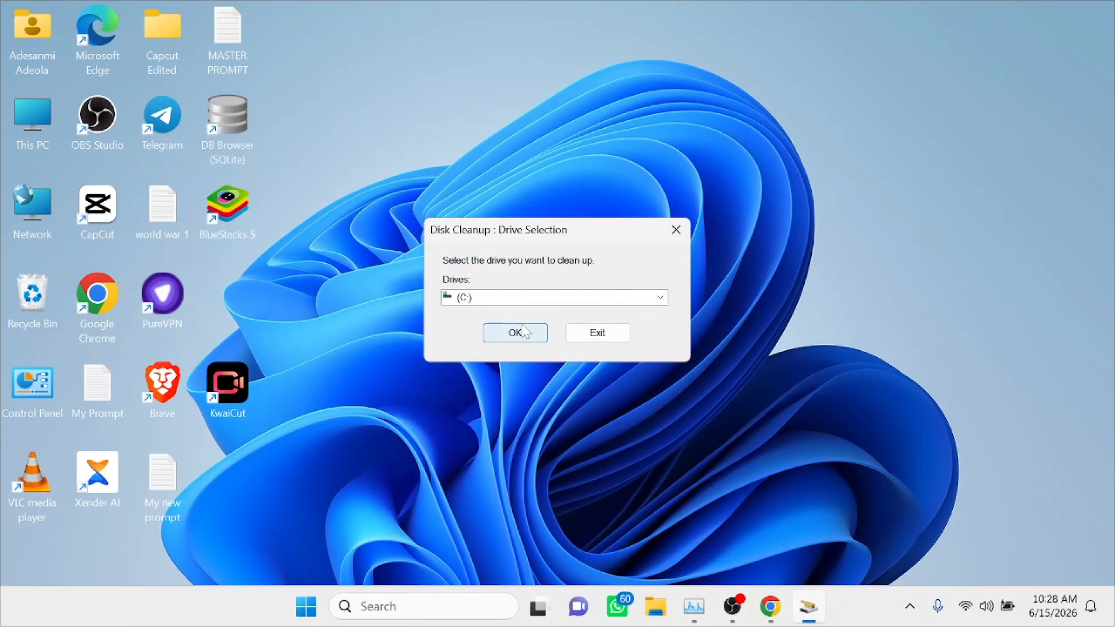
click(516, 339)
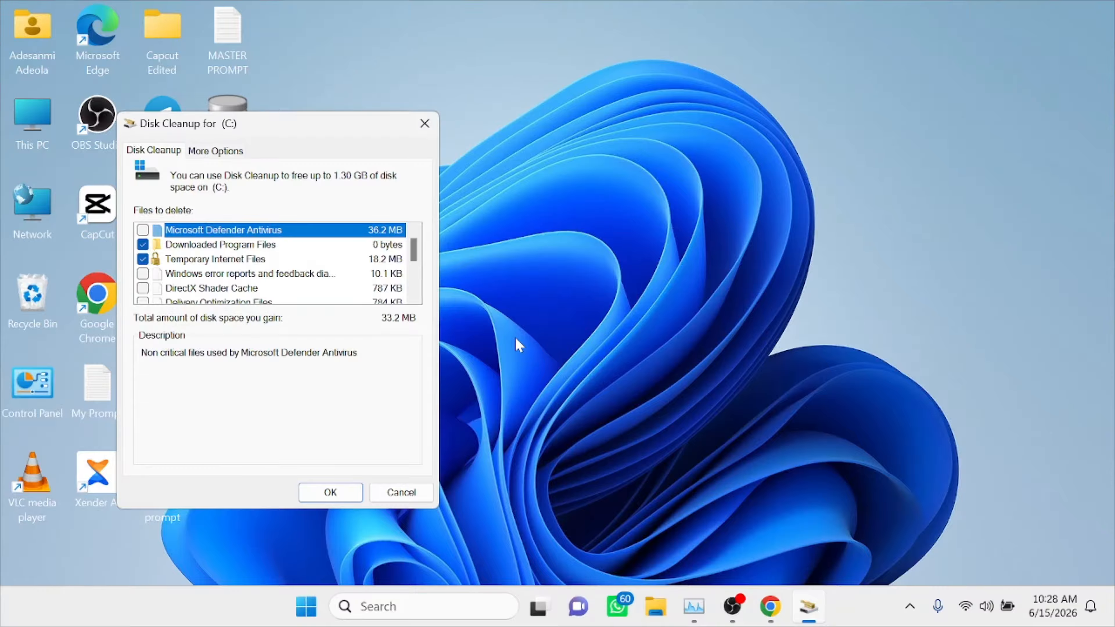
Add Temporary files and Delivery Optimization Files to the cleanup selection and permanently delete the selected files.
drag(413, 255, 415, 283)
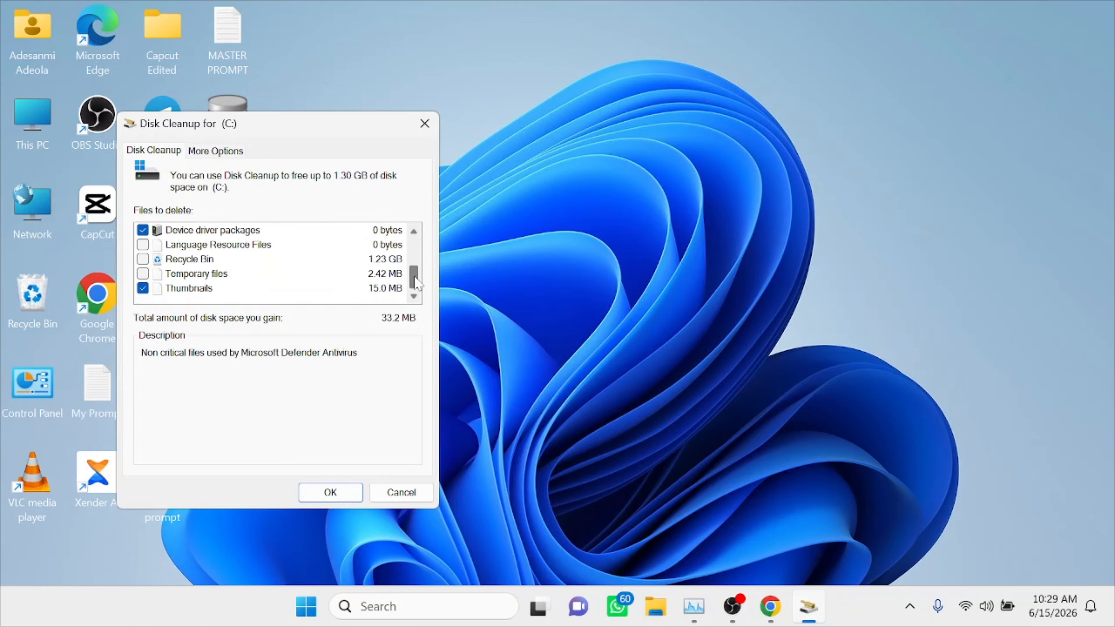
click(142, 273)
scroll(145, 272, up, 1)
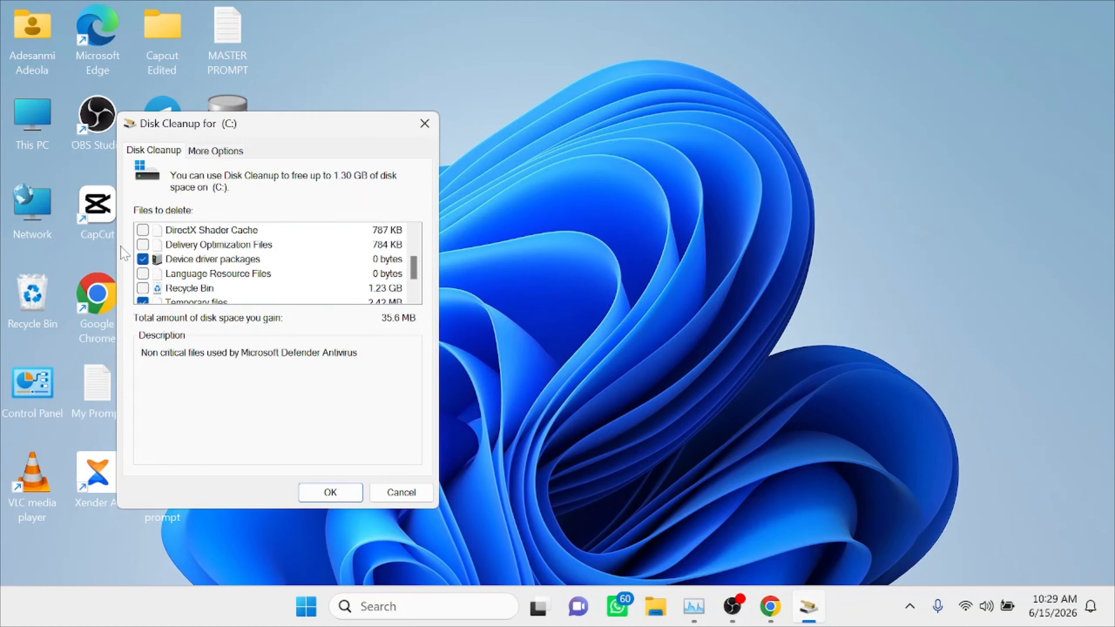
click(143, 244)
scroll(145, 259, up, 2)
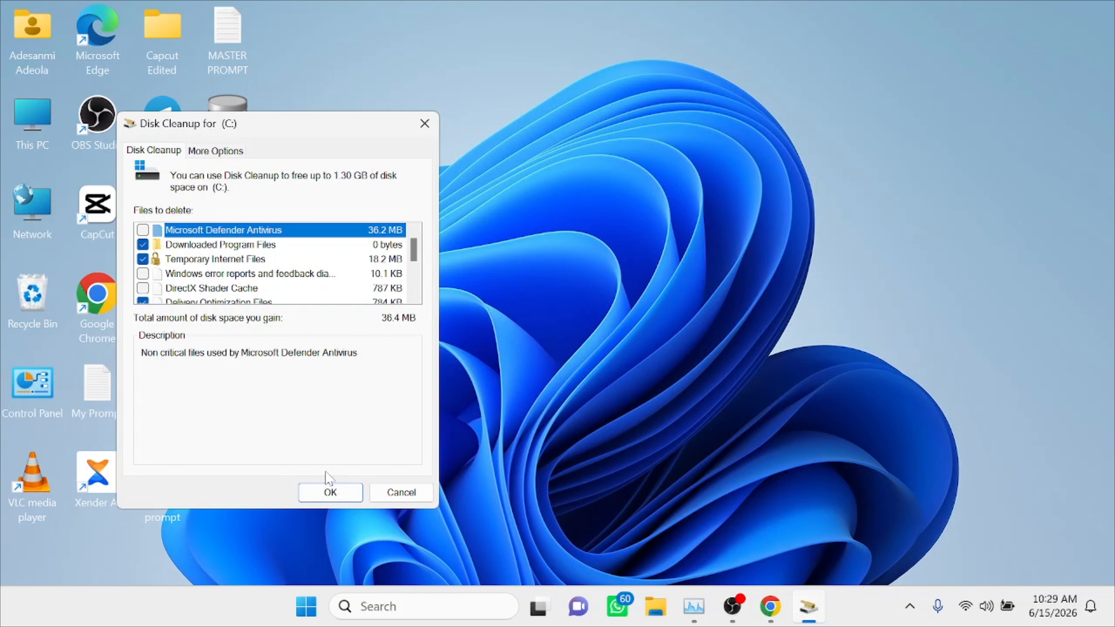
click(333, 491)
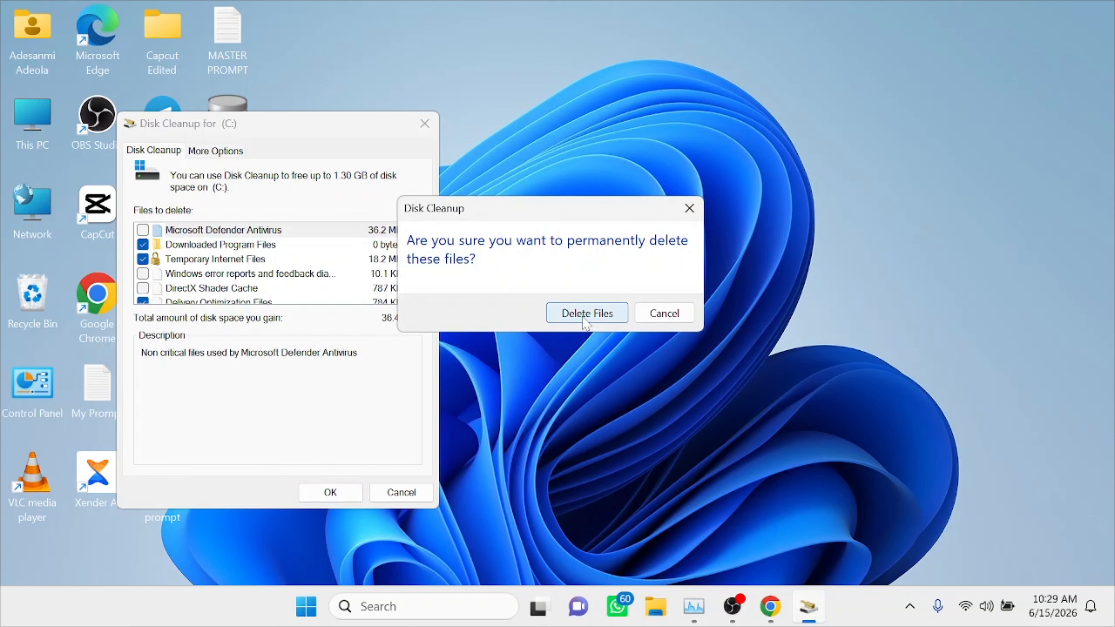
click(585, 314)
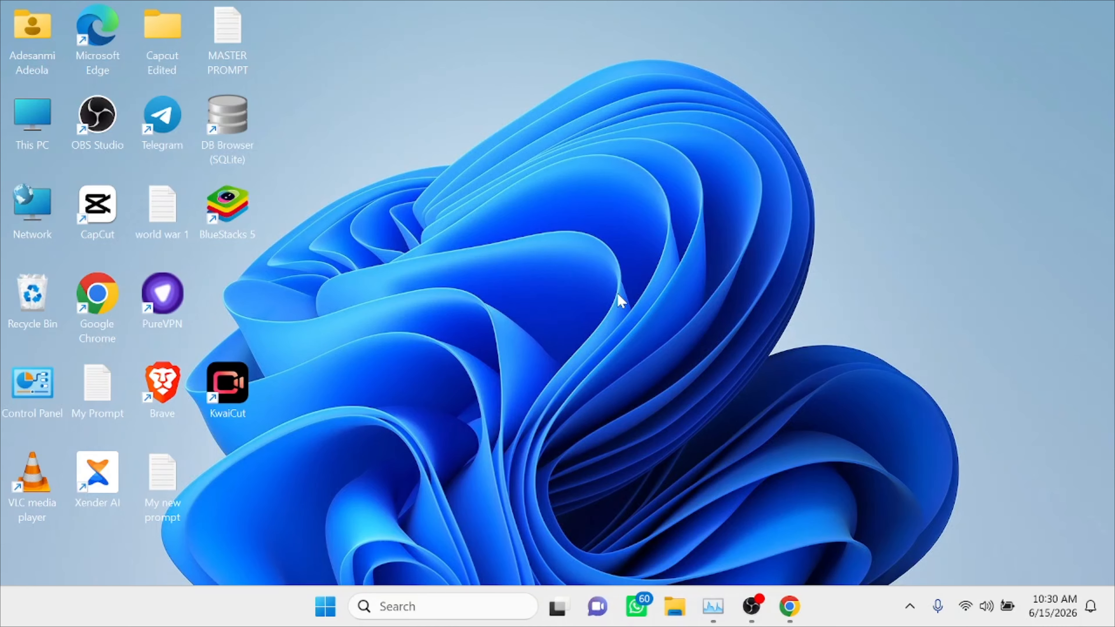
Find and launch Control Panel, and switch its view to Category.
click(328, 611)
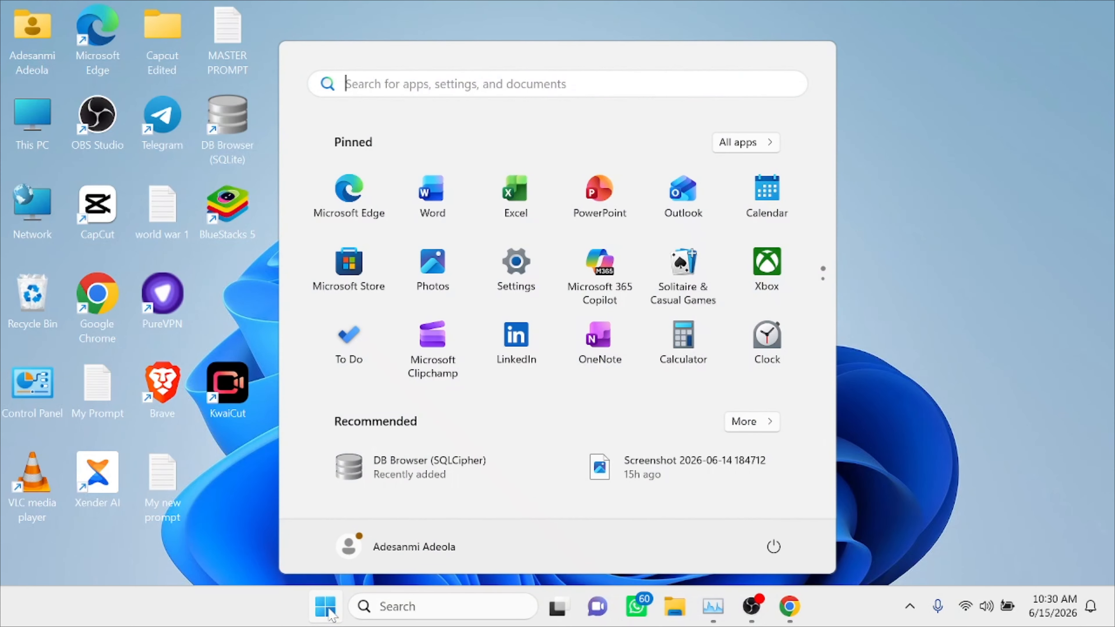
click(447, 90)
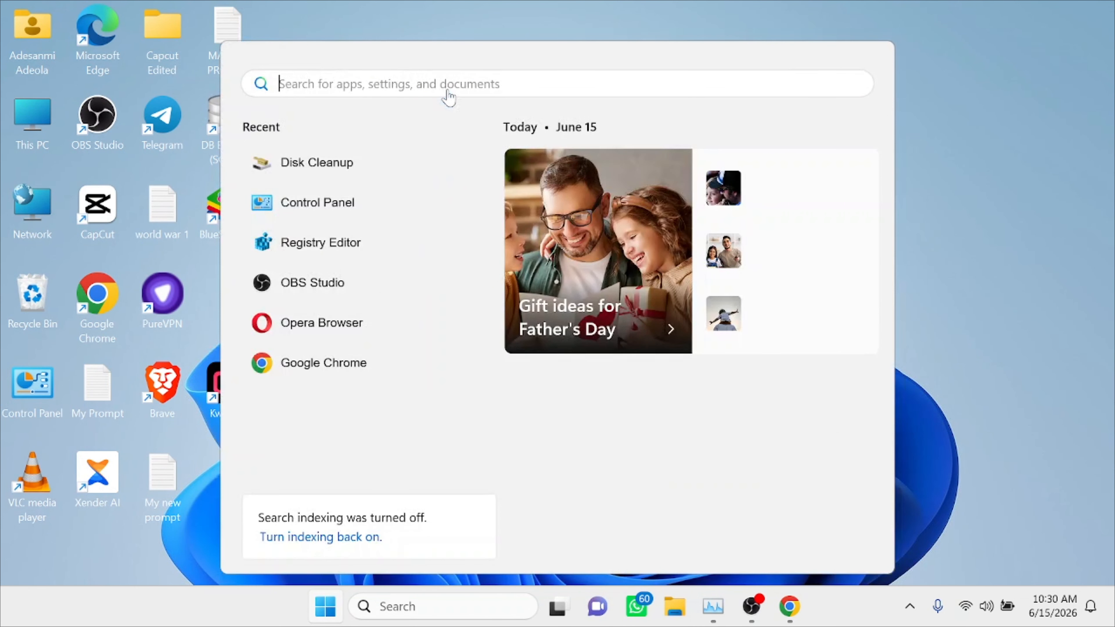
text(conr)
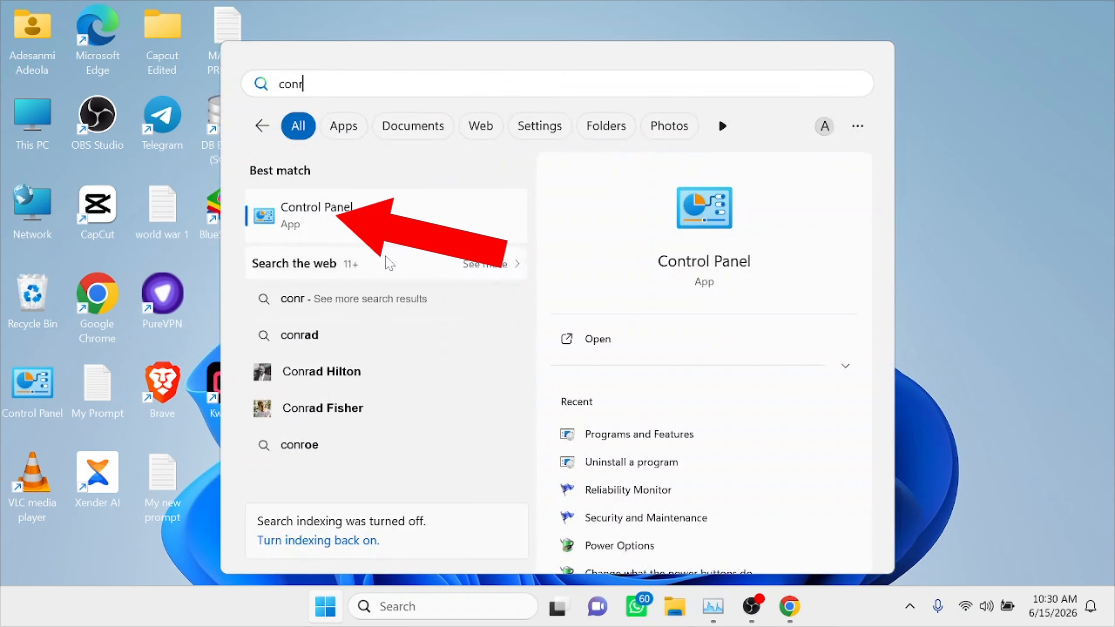
click(332, 222)
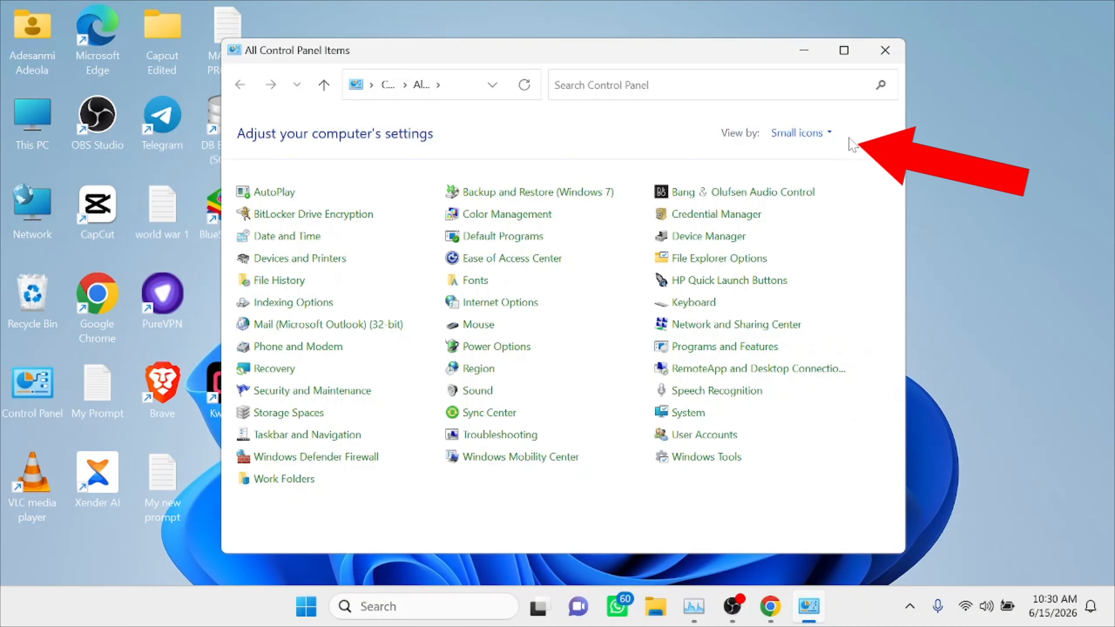
click(800, 132)
click(790, 151)
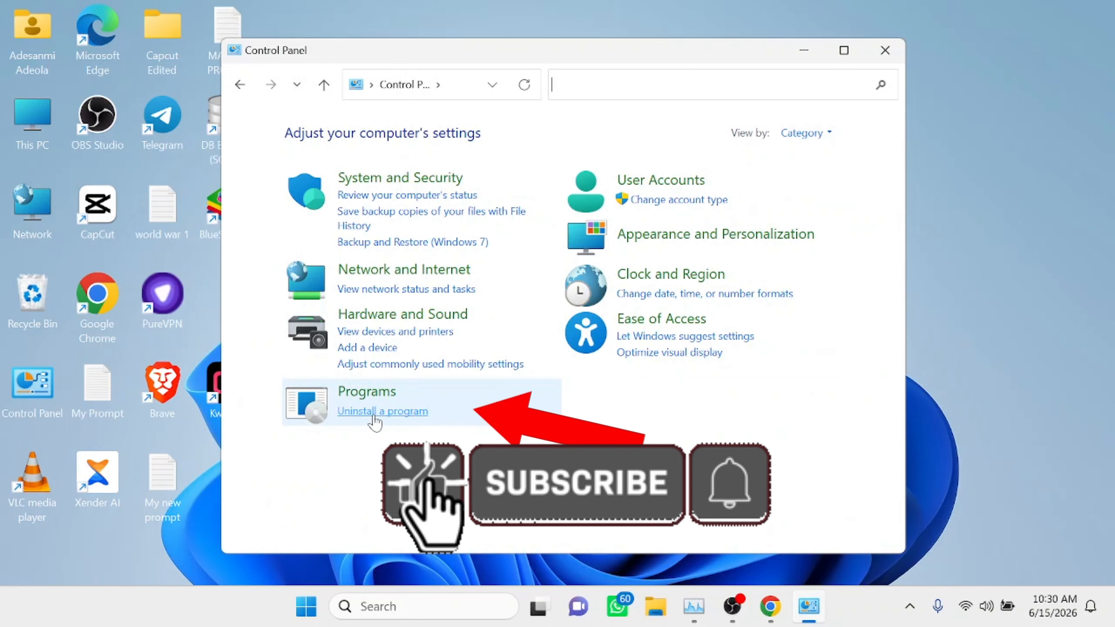
Open the list of programs to uninstall and show it in the Details view.
click(382, 411)
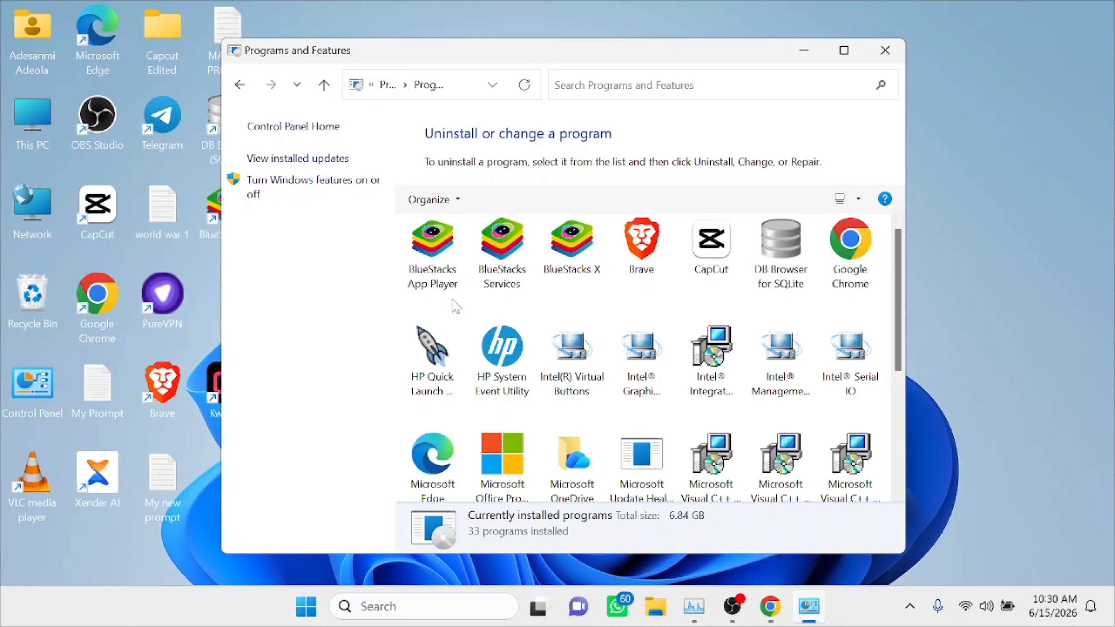
click(853, 206)
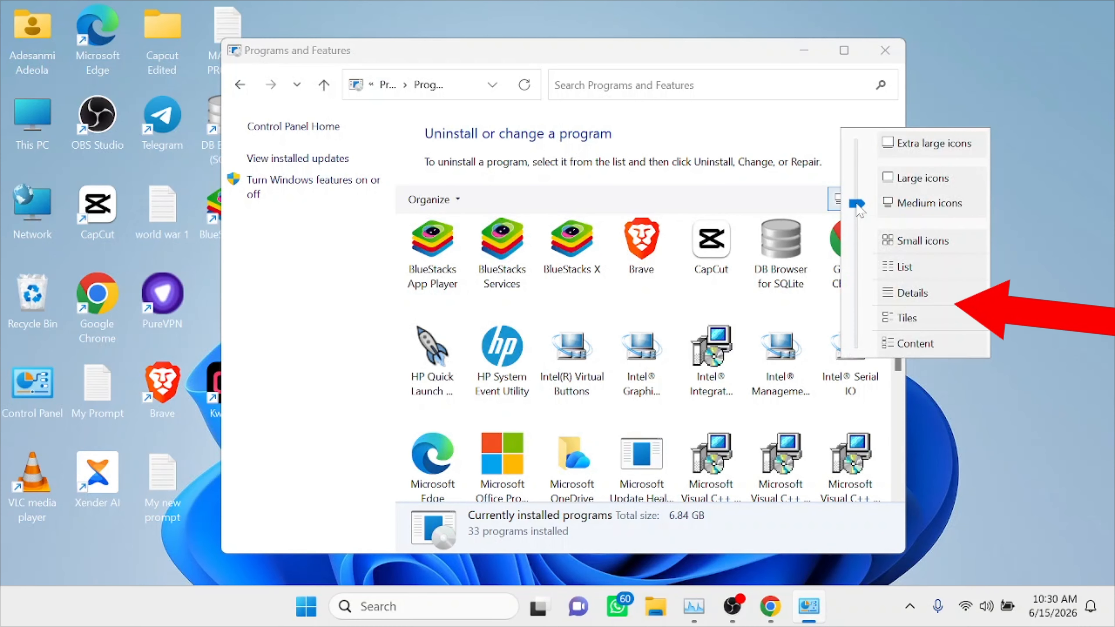
click(910, 293)
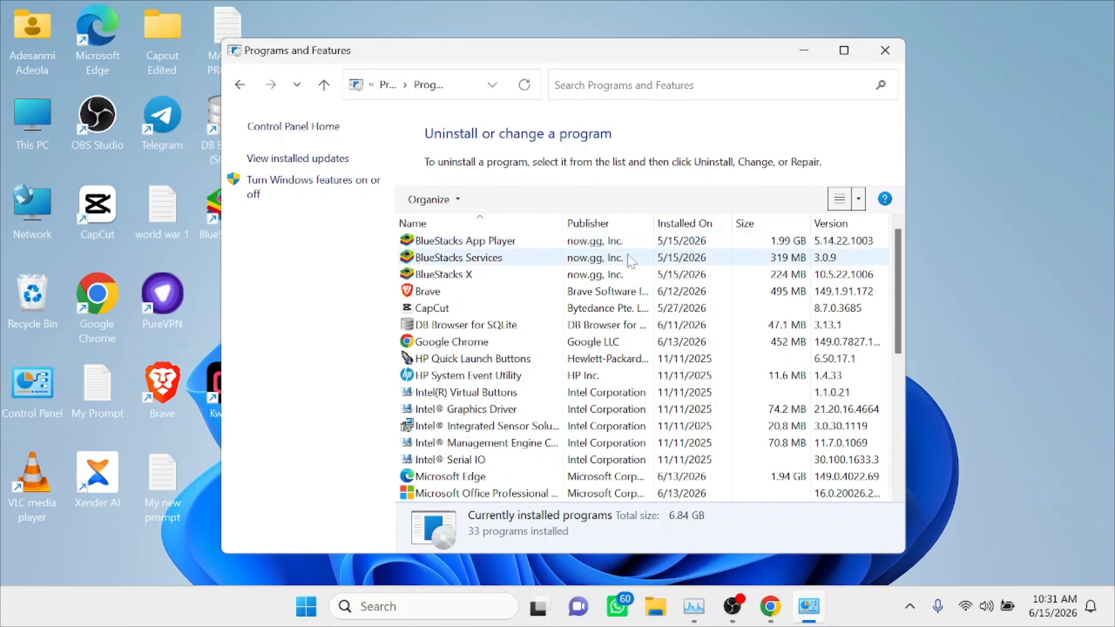
Uninstall BlueStacks App Player without giving a reason, and close its uninstaller.
right_click(545, 242)
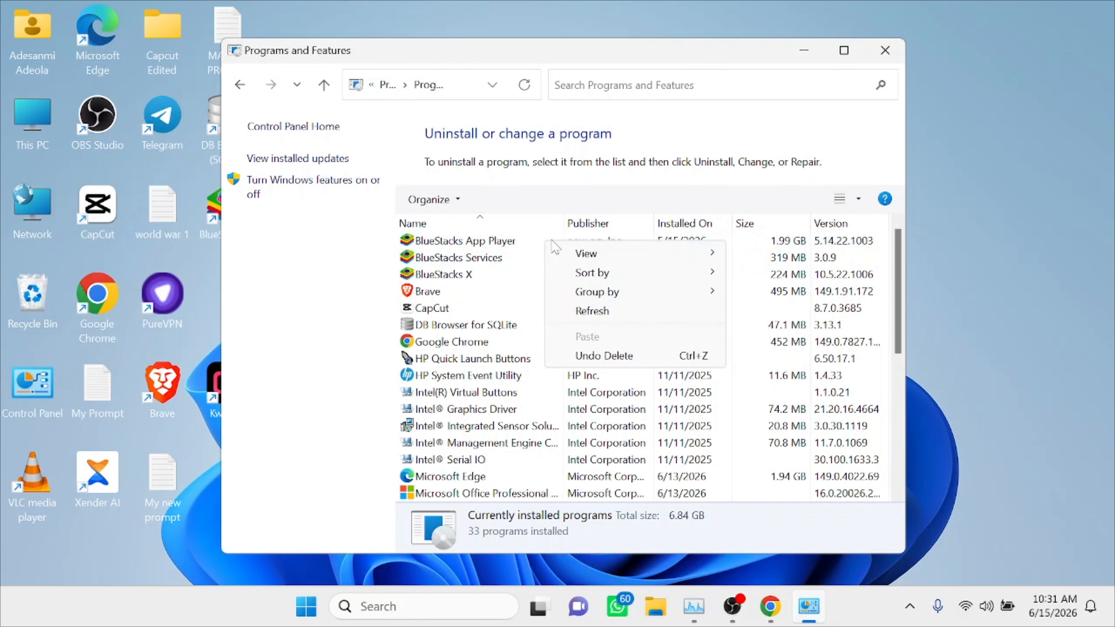
right_click(470, 242)
click(519, 256)
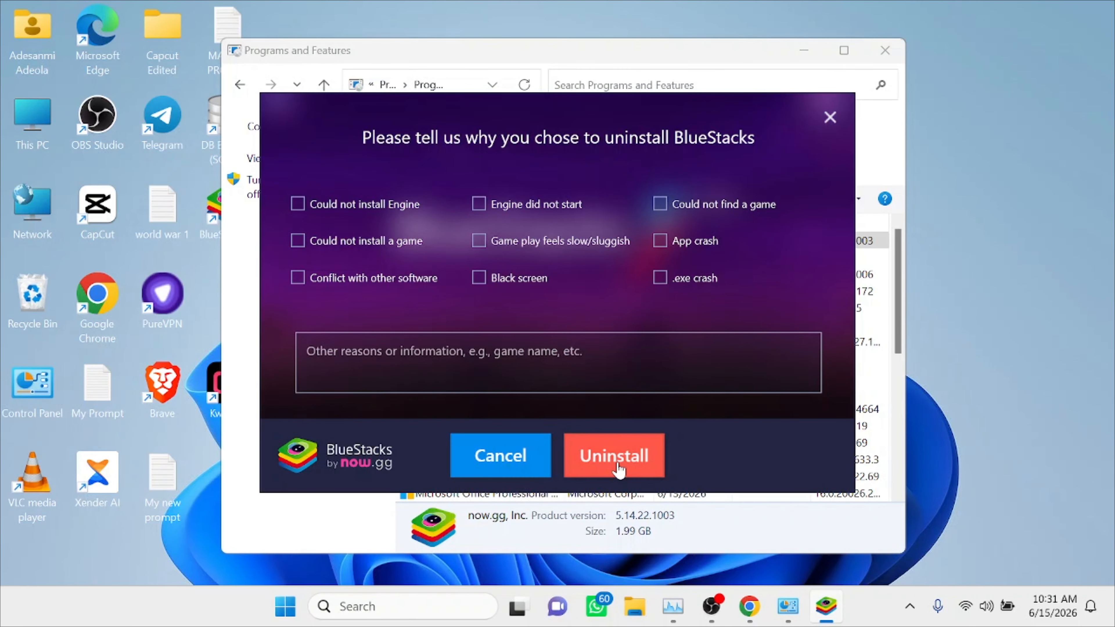
click(619, 469)
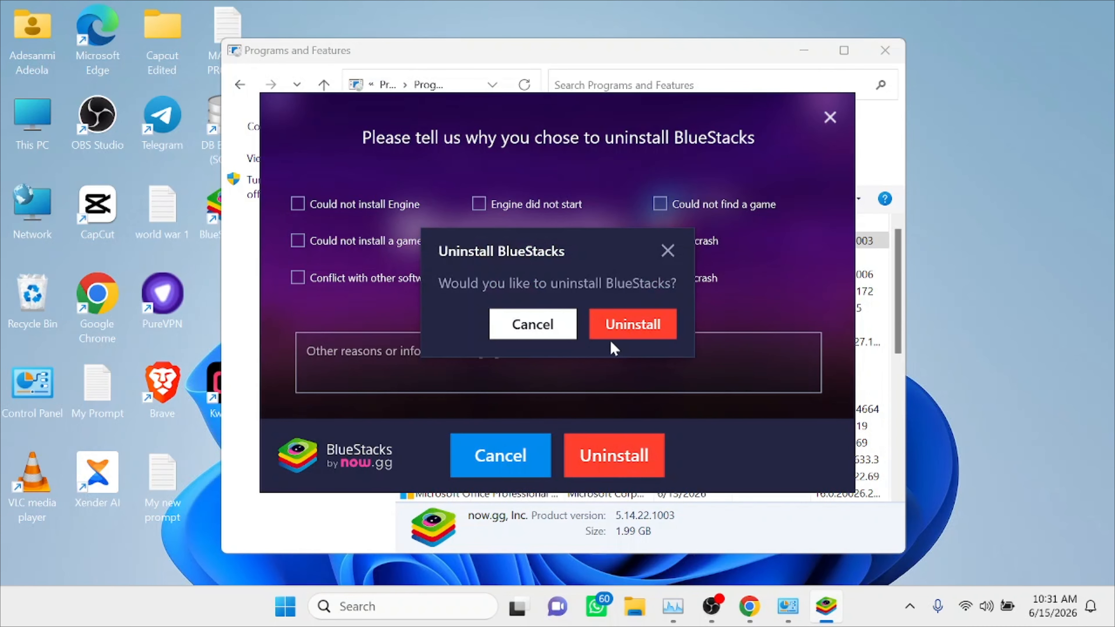
click(627, 334)
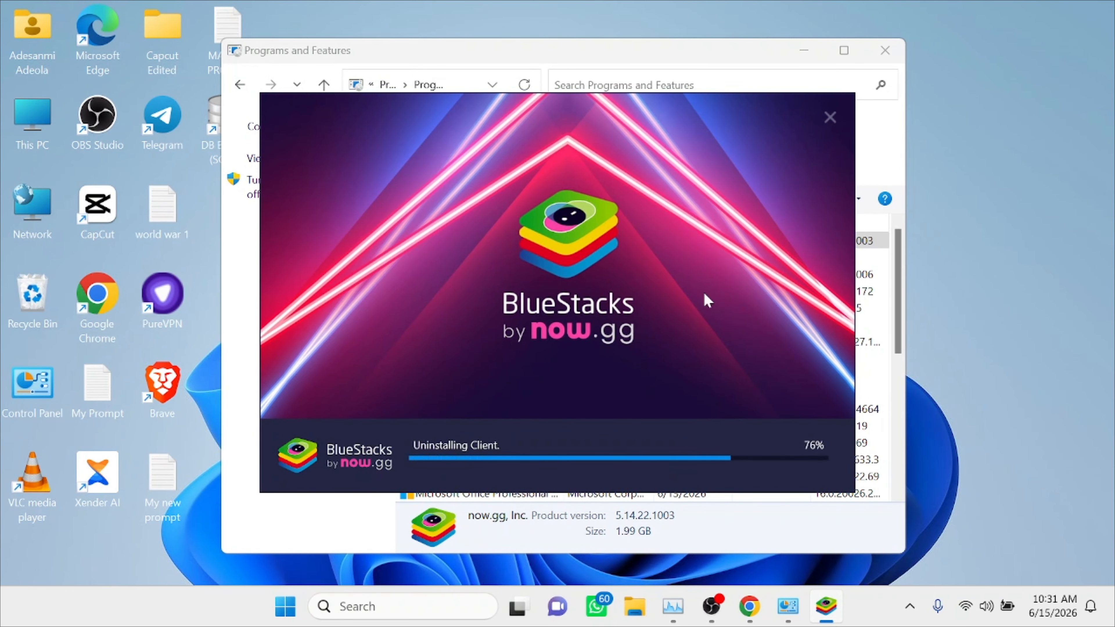
click(782, 464)
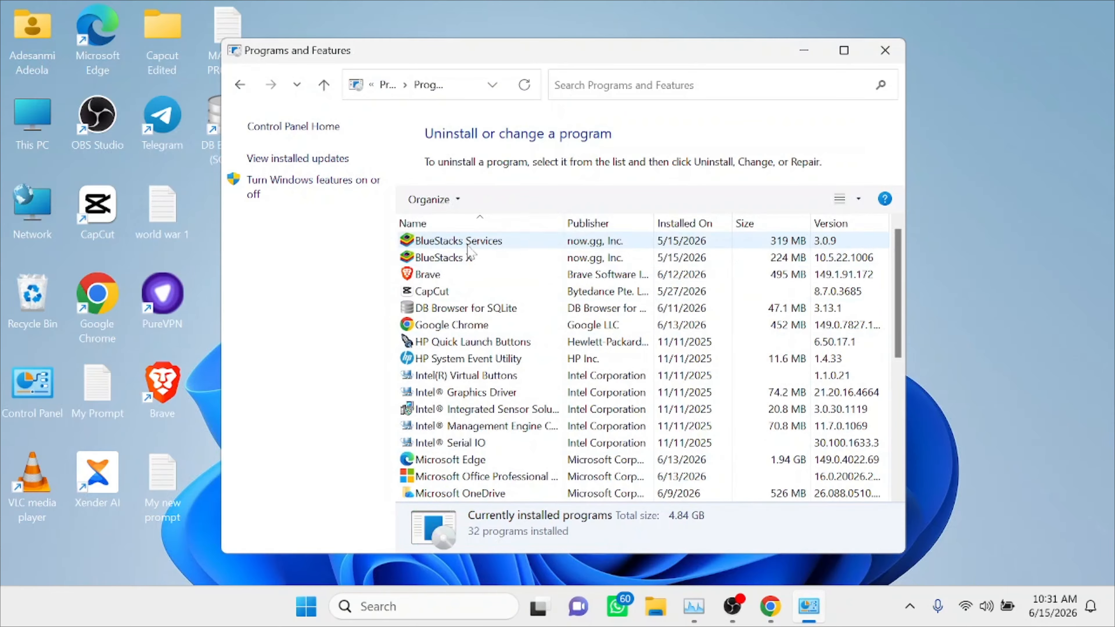
Uninstall BlueStacks Services and BlueStacks X, with the BlueStacks X user data deleted as well.
right_click(443, 249)
click(480, 259)
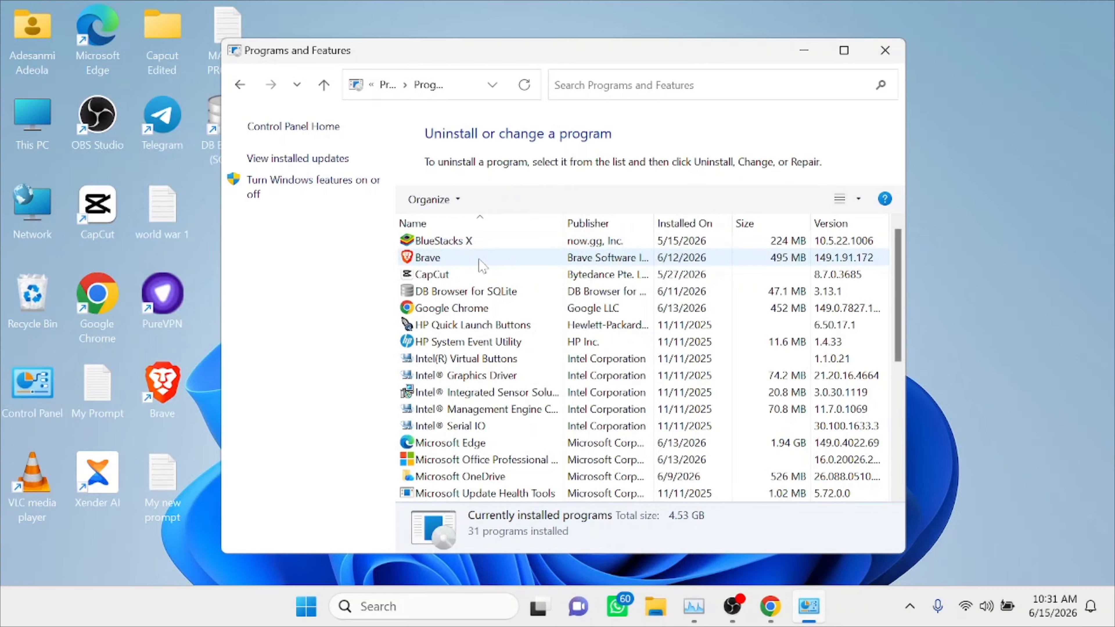
right_click(462, 247)
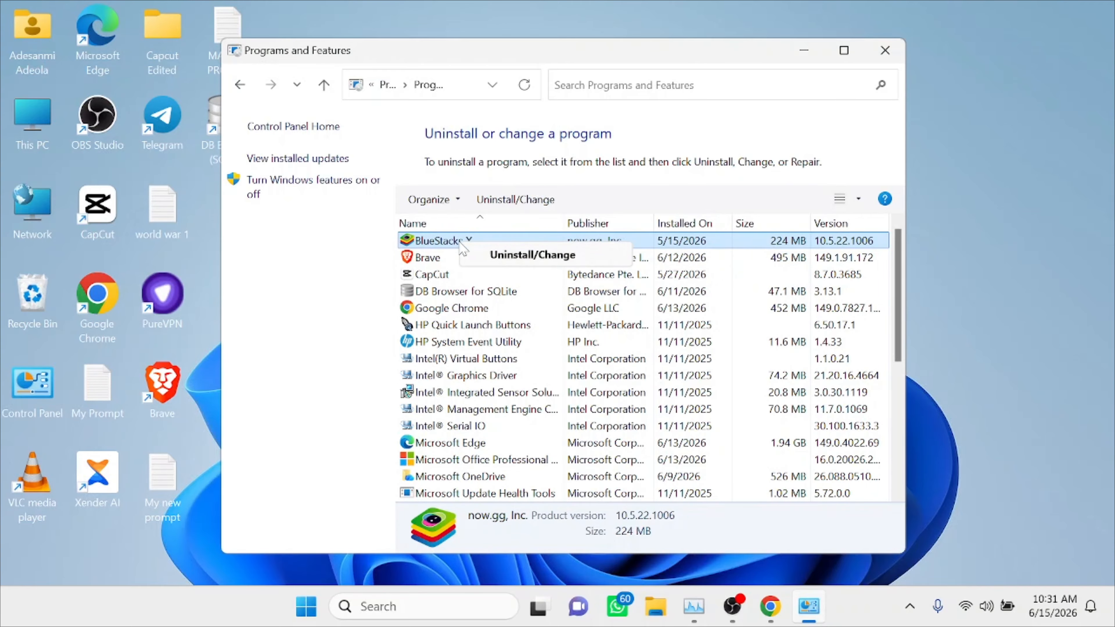
click(514, 255)
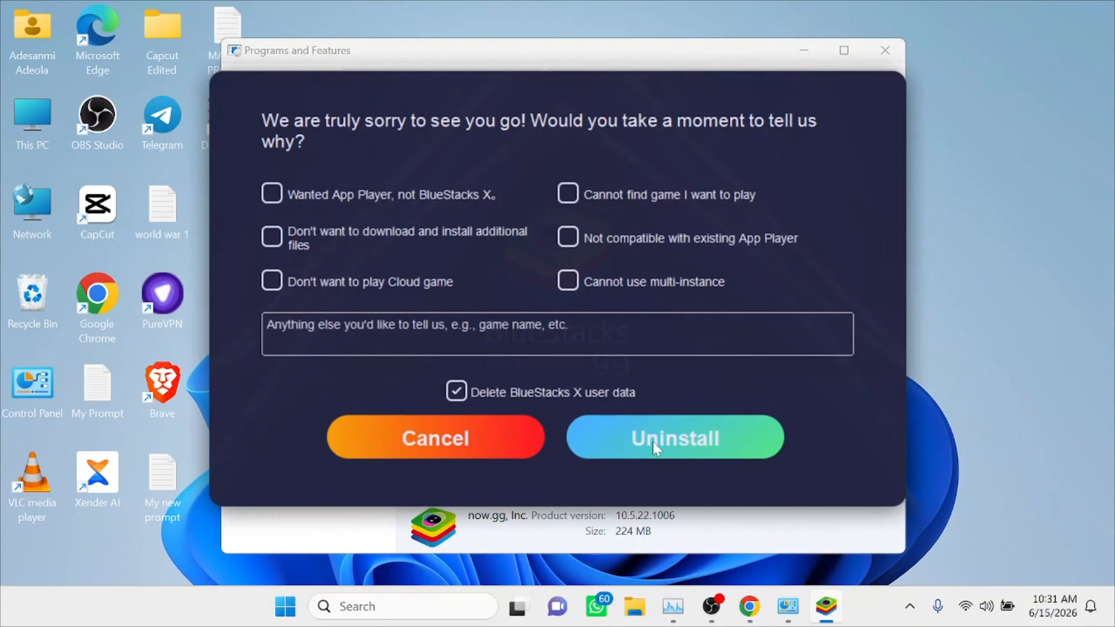
click(654, 443)
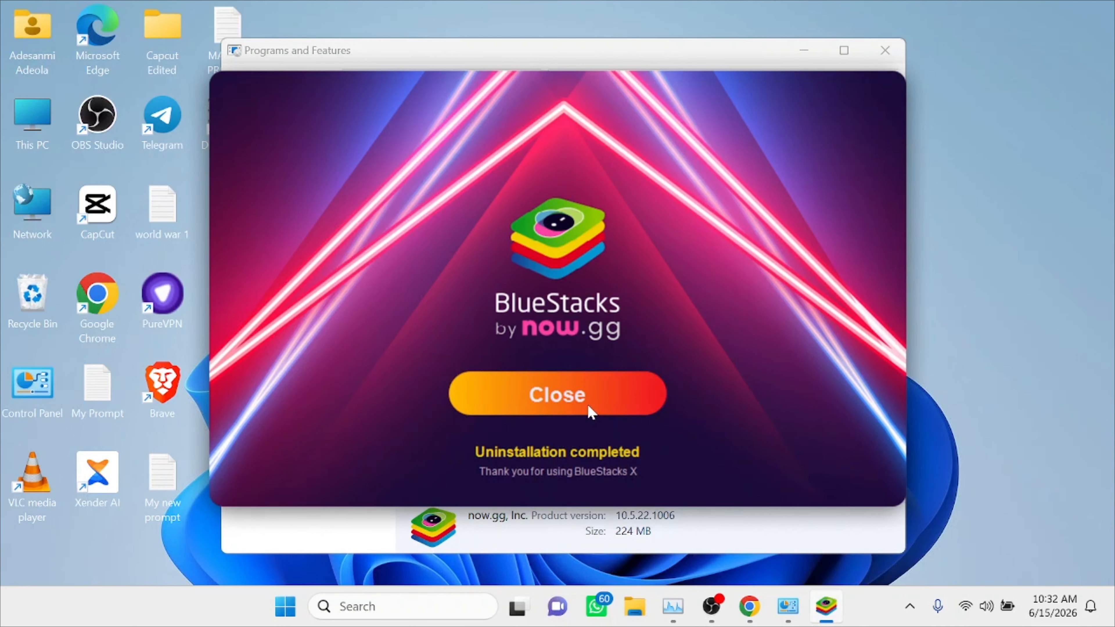
click(588, 412)
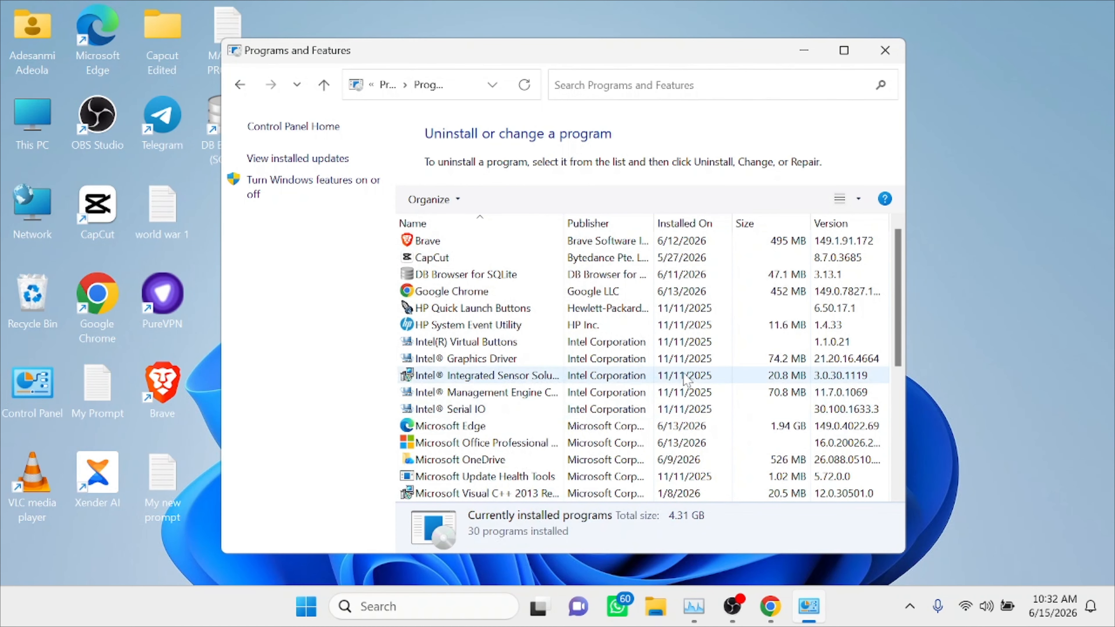
Review the remaining installed programs for other unneeded ones and close Programs and Features.
scroll(611, 376, down, 4)
scroll(610, 375, up, 4)
scroll(610, 378, down, 5)
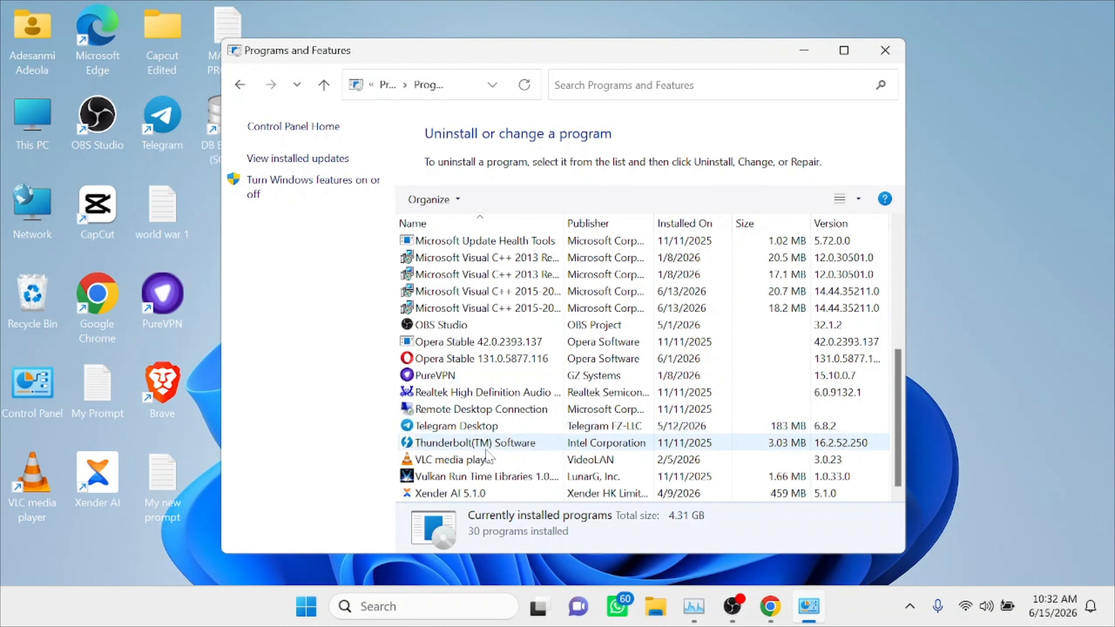
scroll(654, 420, up, 5)
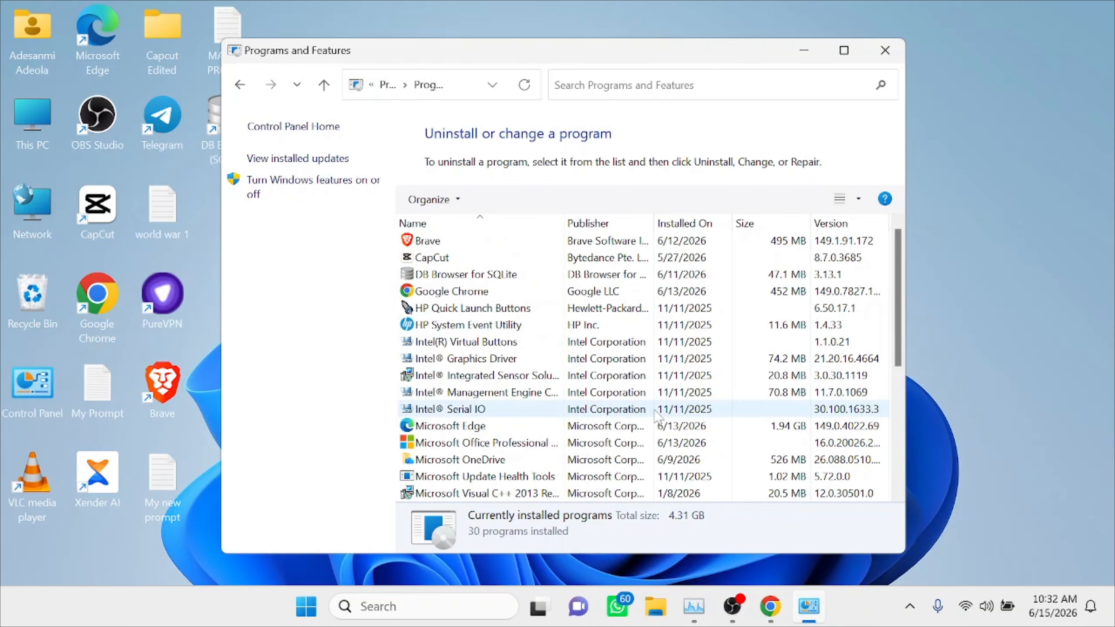
click(890, 59)
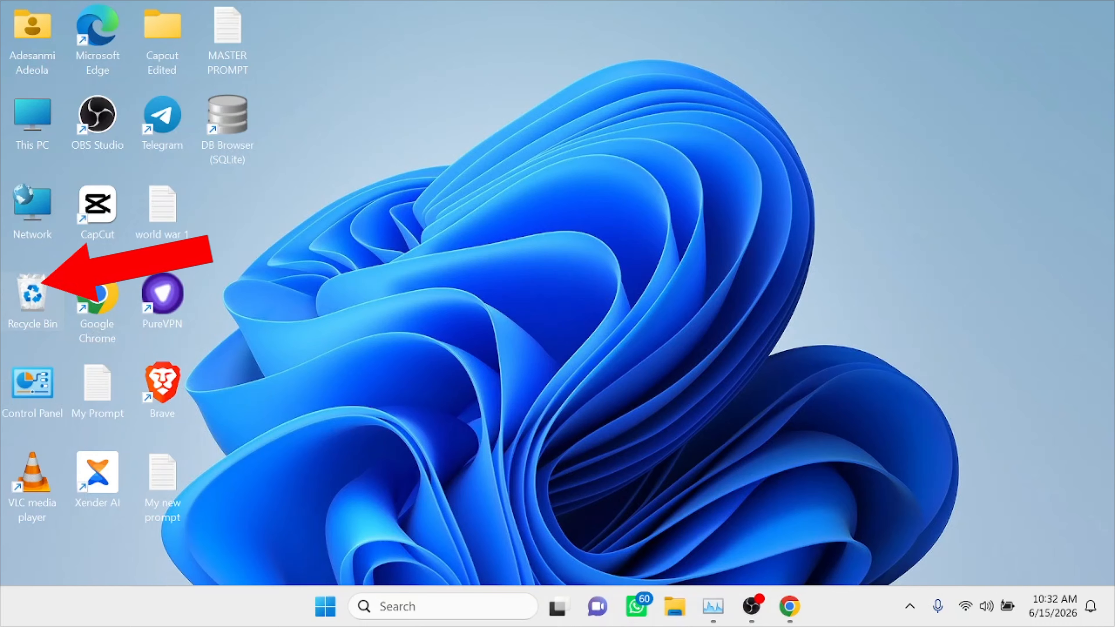
Empty the Recycle Bin and permanently delete all of its items.
right_click(34, 299)
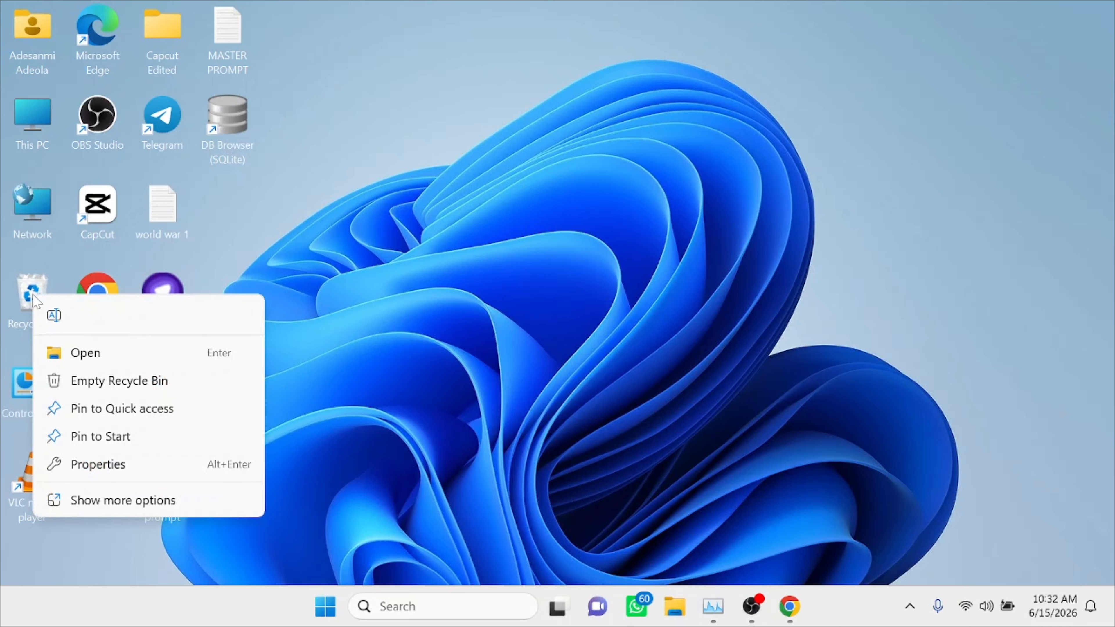
click(141, 387)
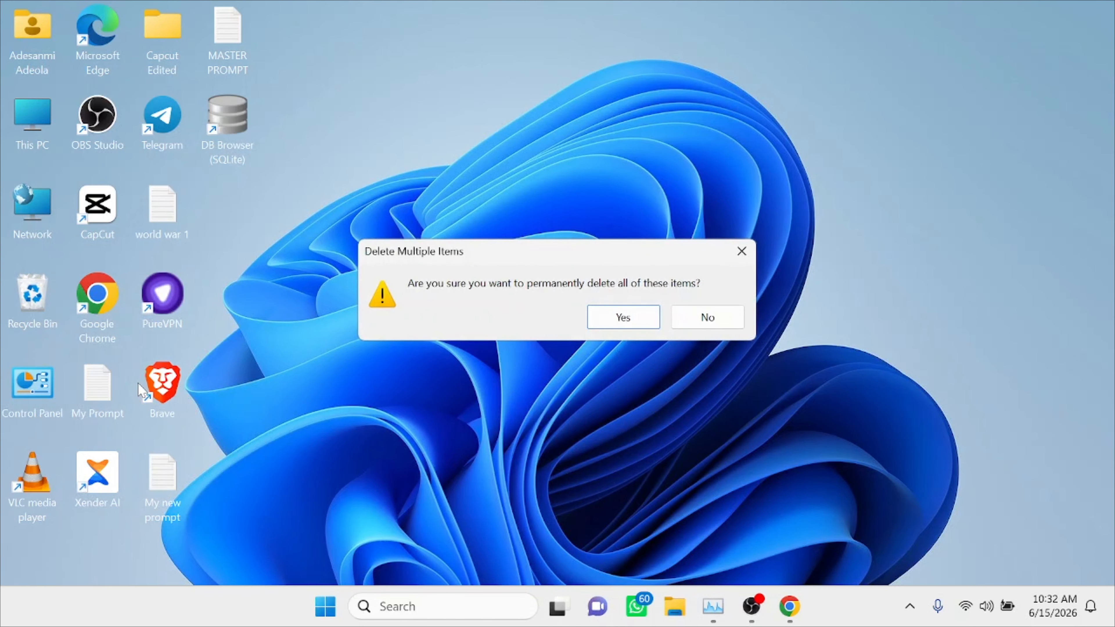
click(638, 324)
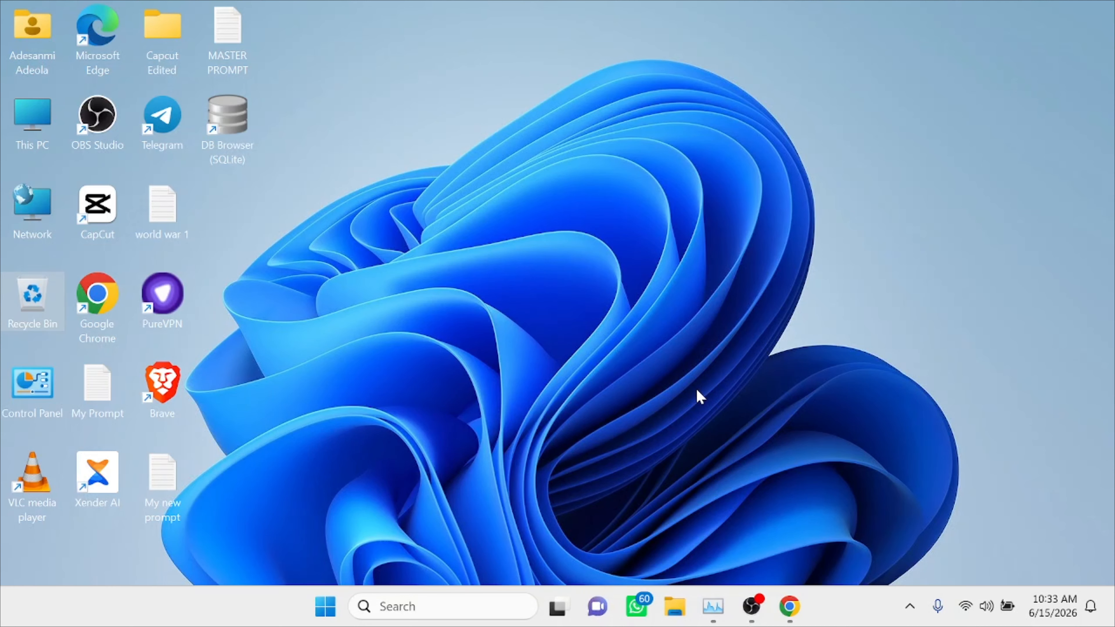
Switch to File Explorer and open the personal profile folder inside Users on Local Disk (C:).
click(674, 606)
double_click(271, 173)
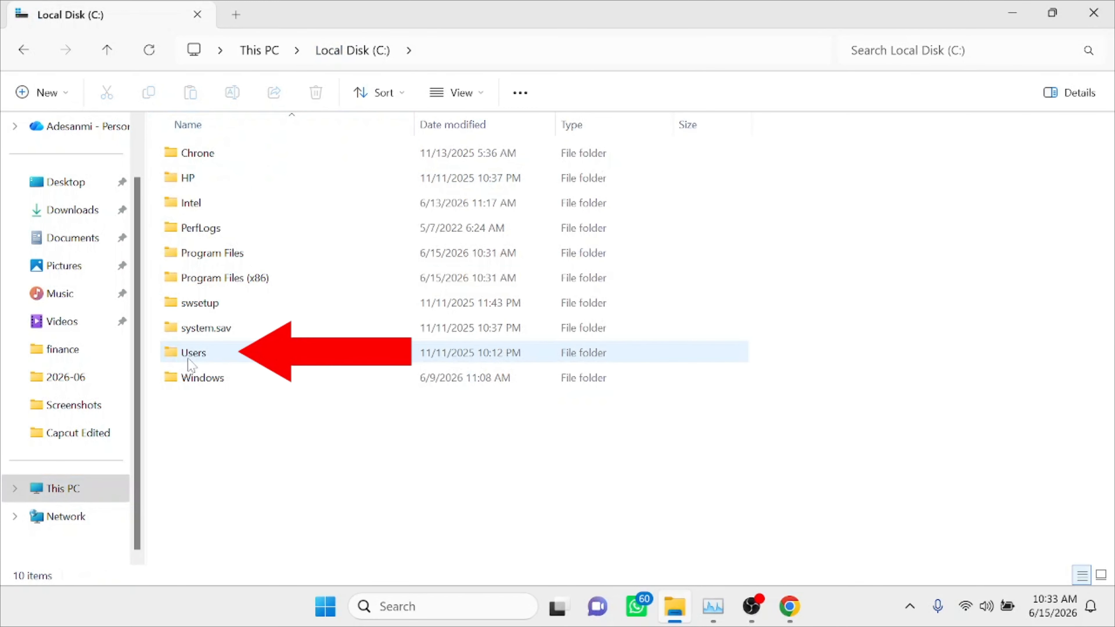
double_click(210, 355)
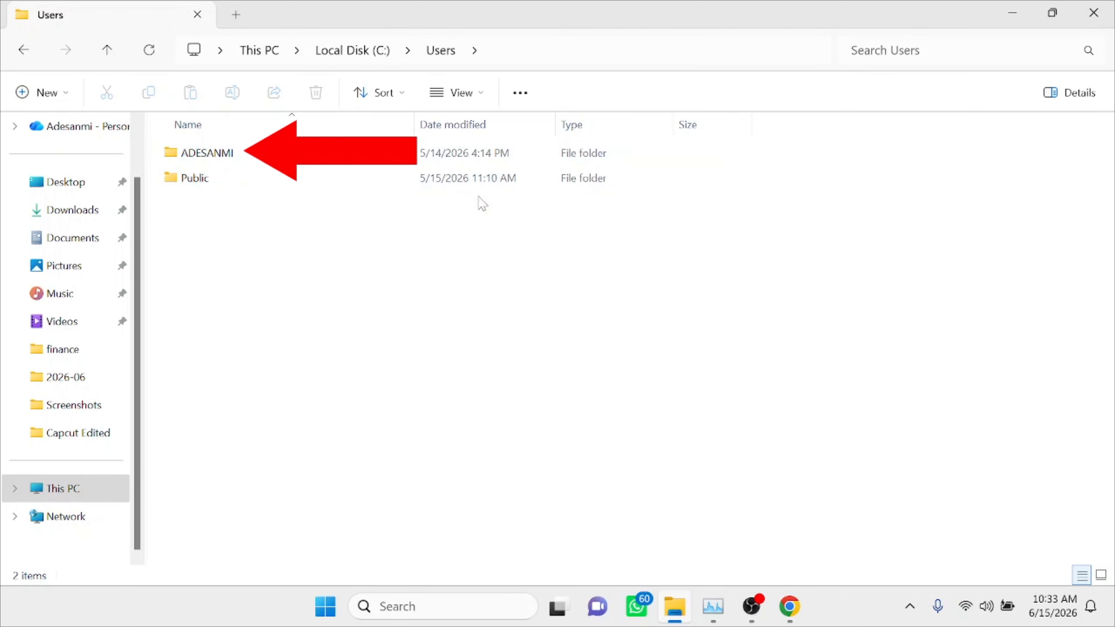
double_click(253, 159)
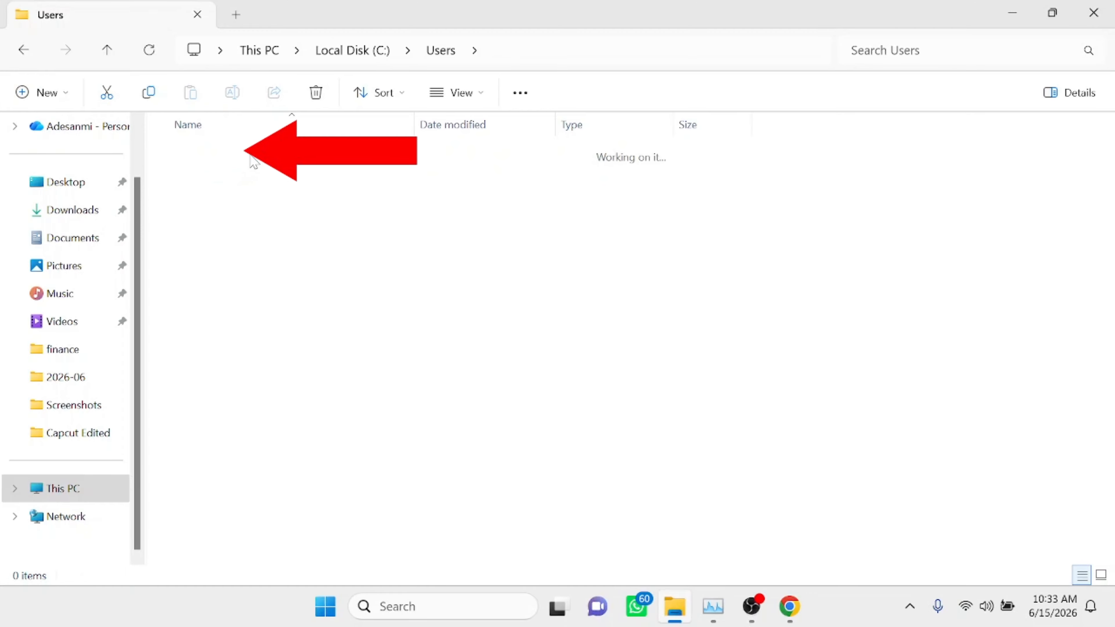